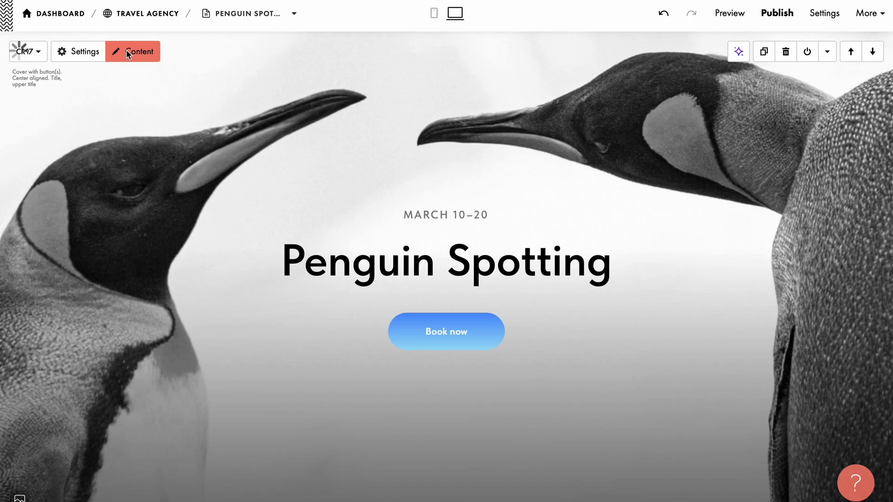
Link the penguin cover's Book now button to the #form anchor and save the content.
{"action": "left_click", "coordinate": [126, 49]}
{"action": "left_click", "coordinate": [319, 238]}
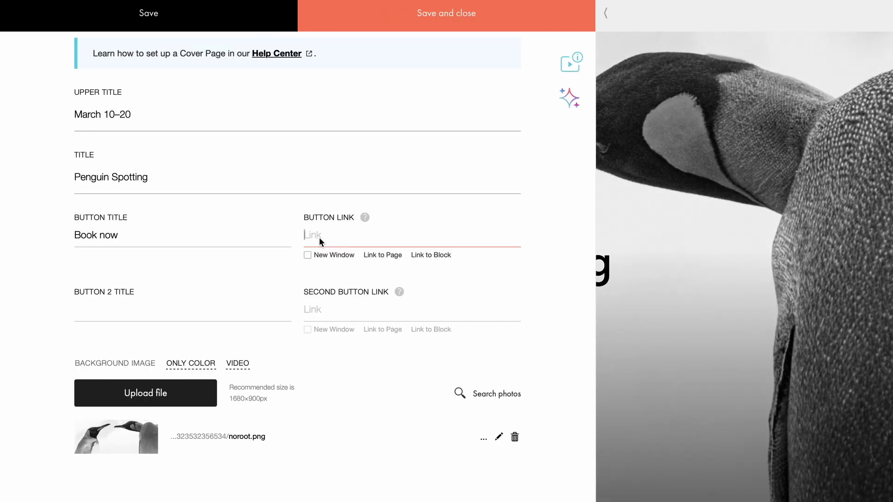
{"action": "type", "text": "#form"}
{"action": "left_click", "coordinate": [463, 14]}
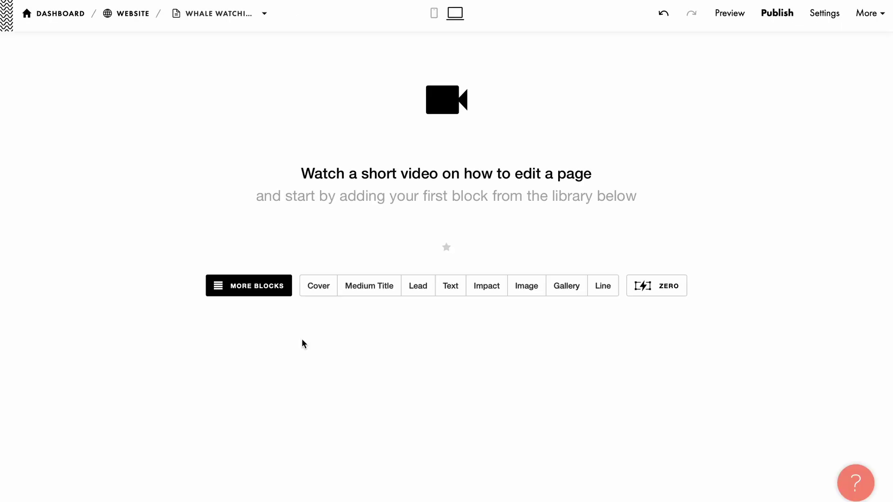
Add the CR01 cover block from the Cover category and open its content fields.
{"action": "left_click", "coordinate": [274, 291]}
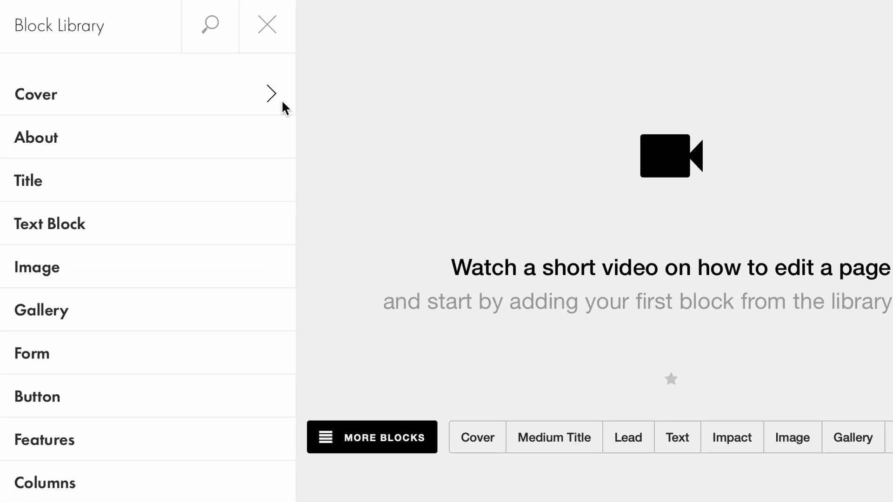
{"action": "left_click", "coordinate": [187, 62]}
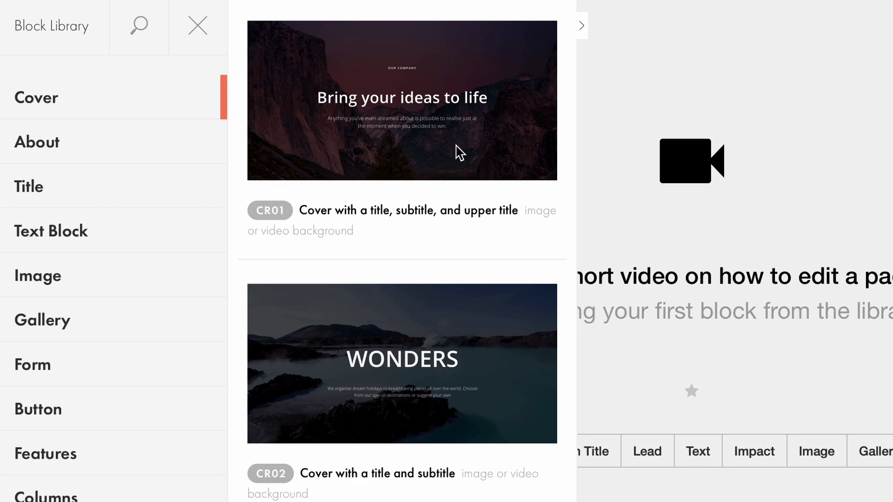
{"action": "left_click", "coordinate": [456, 148]}
{"action": "left_click", "coordinate": [147, 48]}
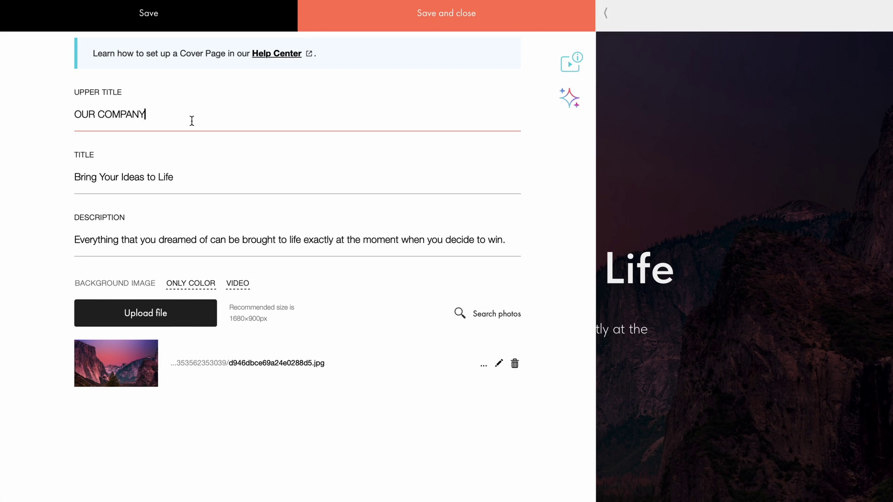
Clear the upper title, title and description, and remove the mountain background image.
{"action": "left_click_drag", "start_coordinate": [192, 121], "coordinate": [54, 114]}
{"action": "key", "text": "BackSpace"}
{"action": "left_click_drag", "start_coordinate": [190, 177], "coordinate": [54, 179]}
{"action": "key", "text": "BackSpace"}
{"action": "key", "text": "Tab"}
{"action": "key", "text": "BackSpace"}
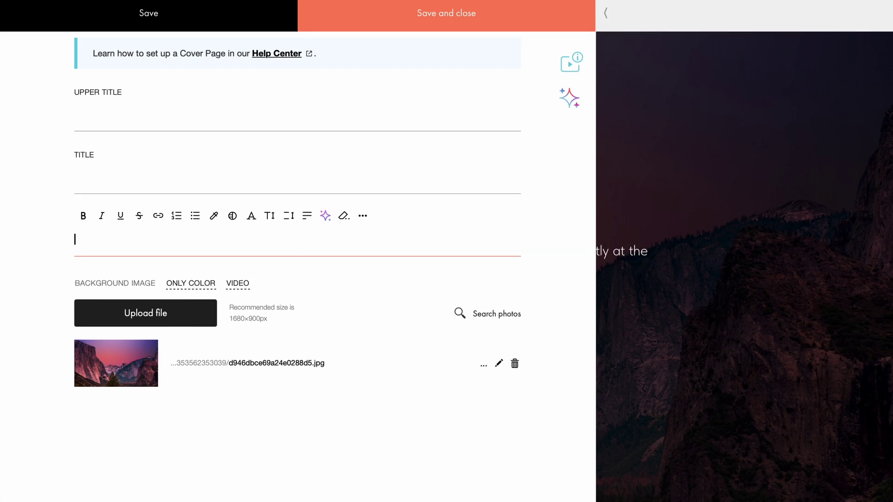
{"action": "left_click", "coordinate": [514, 364]}
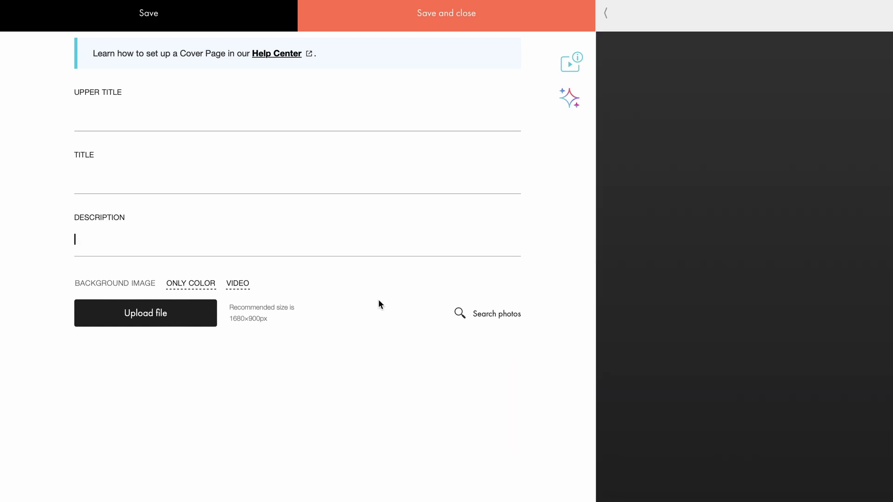
Paste in 'Whale Watching Tour', 'November 10-20' and upper title 'Arctic Travel'.
{"action": "left_click", "coordinate": [109, 180]}
{"action": "type", "text": "Whale Watching Tour"}
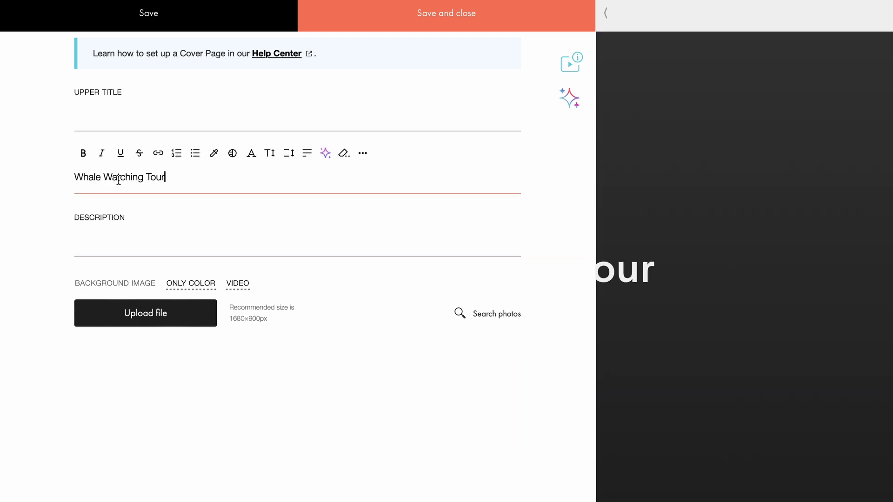
{"action": "left_click", "coordinate": [134, 242]}
{"action": "type", "text": "November 10-20"}
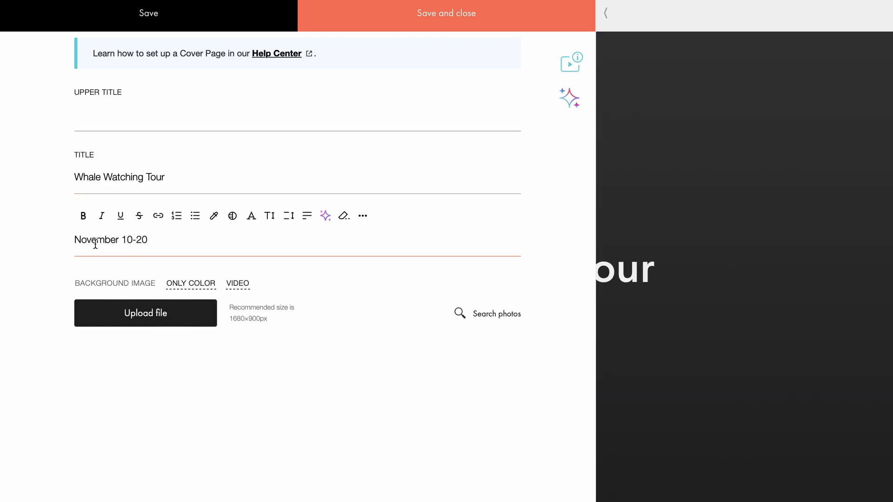
{"action": "left_click", "coordinate": [85, 123]}
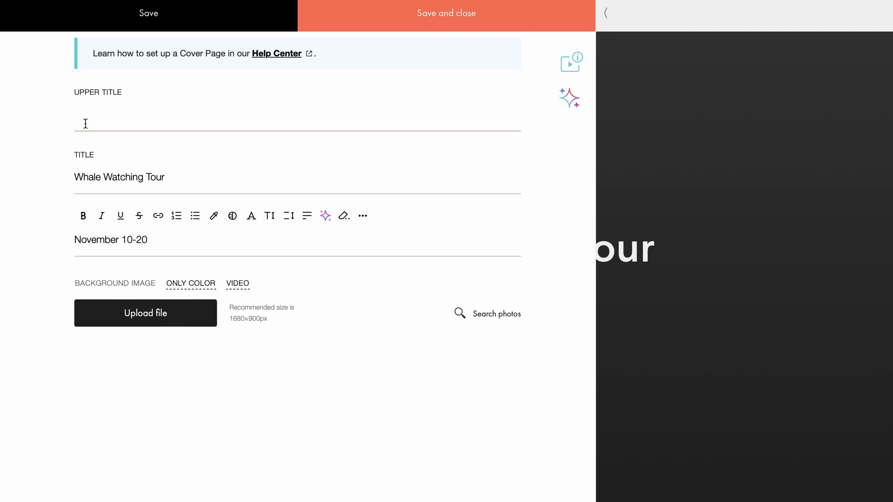
{"action": "type", "text": "Arctic Travel"}
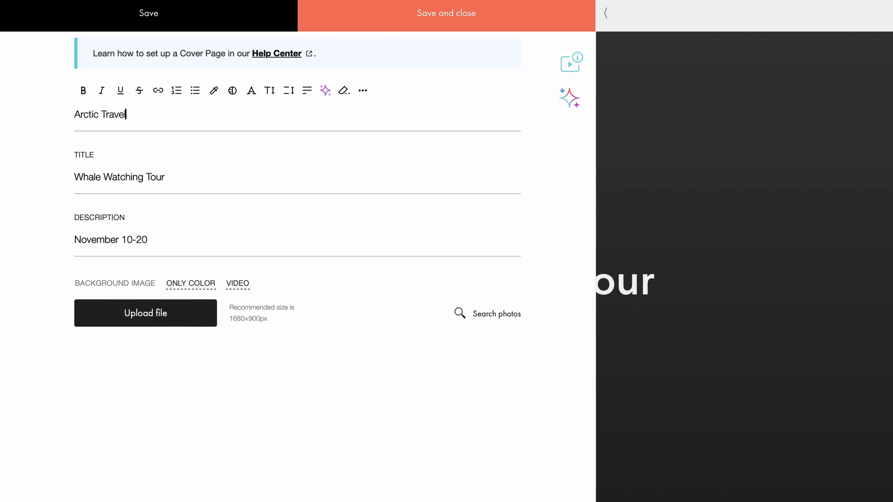
{"action": "left_click", "coordinate": [538, 63]}
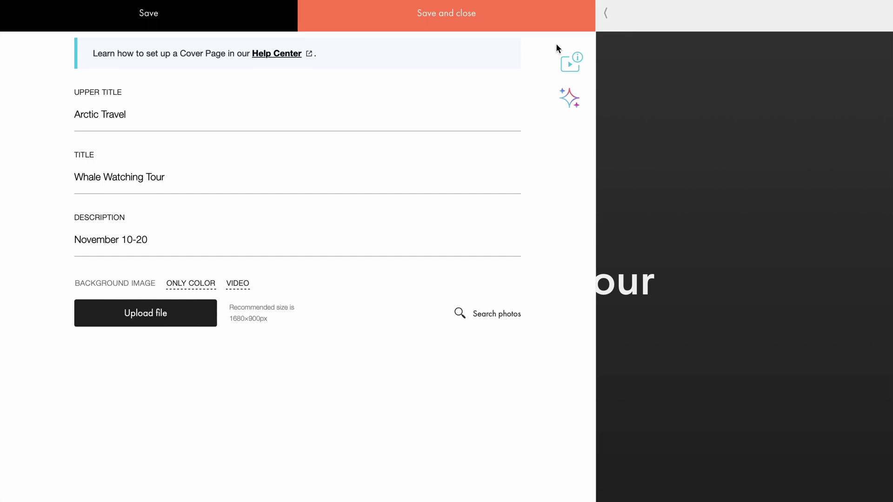
{"action": "left_click", "coordinate": [605, 13]}
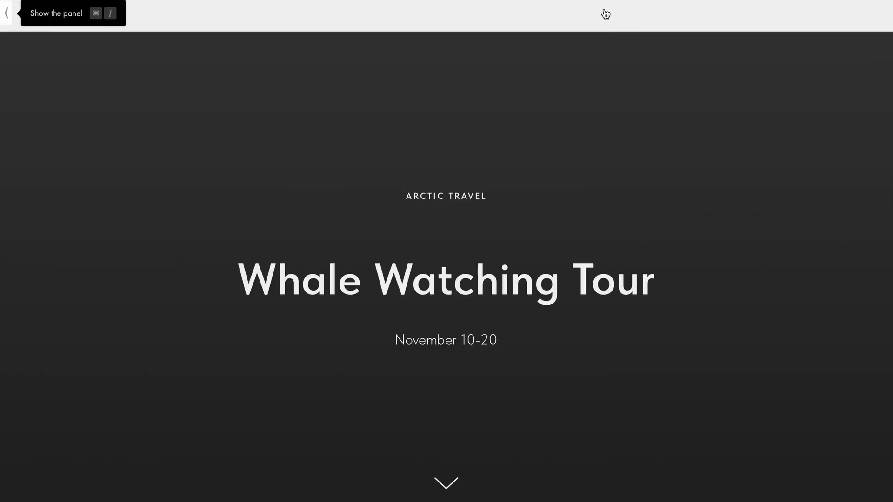
{"action": "key", "text": "ctrl+slash"}
{"action": "key", "text": "ctrl+slash"}
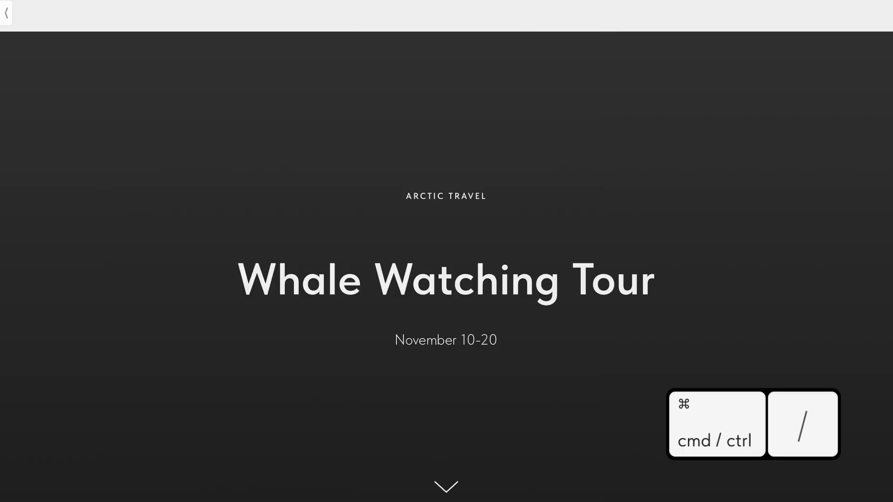
{"action": "key", "text": "ctrl+slash"}
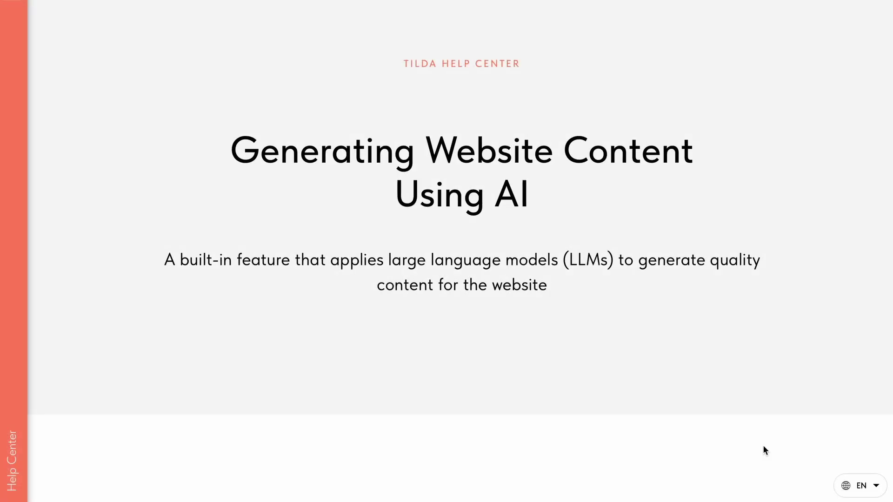
Scroll the AI content generation help article down to its General guidelines section.
{"action": "scroll", "coordinate": [763, 447], "scroll_direction": "down", "scroll_amount": 7}
{"action": "scroll", "coordinate": [762, 445], "scroll_direction": "down", "scroll_amount": 10}
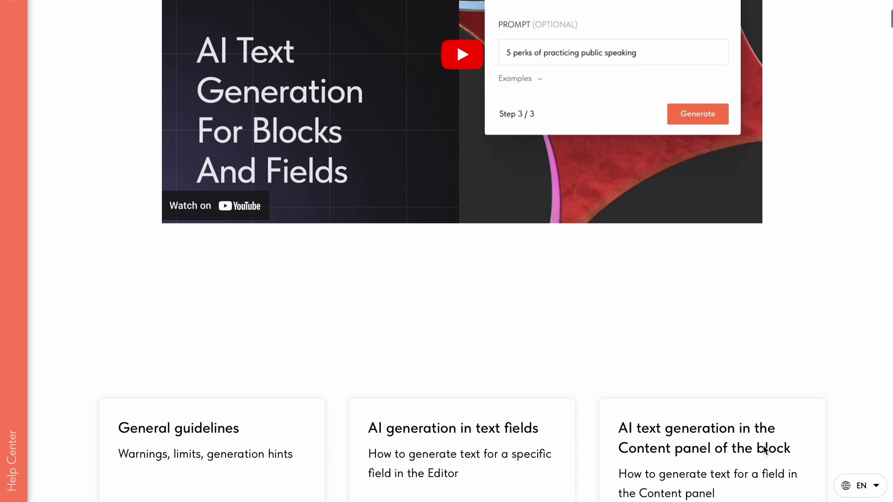
{"action": "scroll", "coordinate": [764, 449], "scroll_direction": "down", "scroll_amount": 8}
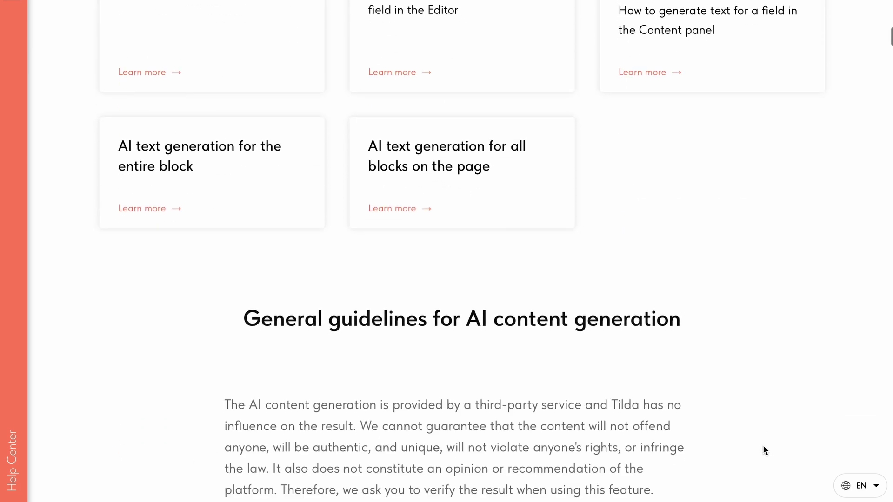
{"action": "scroll", "coordinate": [764, 450], "scroll_direction": "down", "scroll_amount": 2}
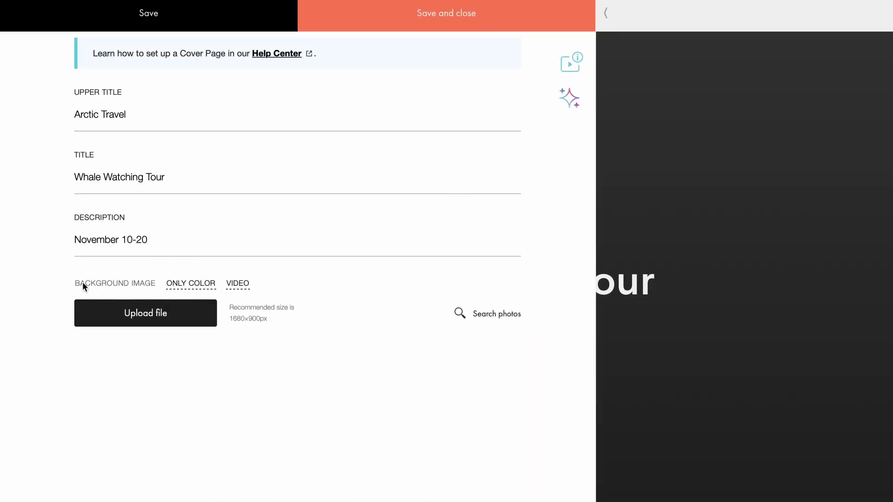
Upload the whale-tail photo as the cover's background image and save the content.
{"action": "left_click", "coordinate": [182, 285]}
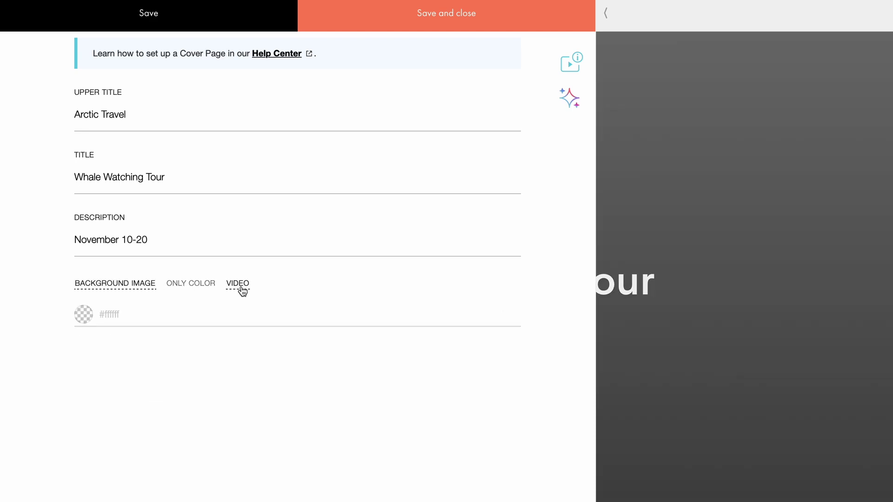
{"action": "left_click", "coordinate": [242, 291]}
{"action": "left_click", "coordinate": [128, 286]}
{"action": "left_click", "coordinate": [168, 315]}
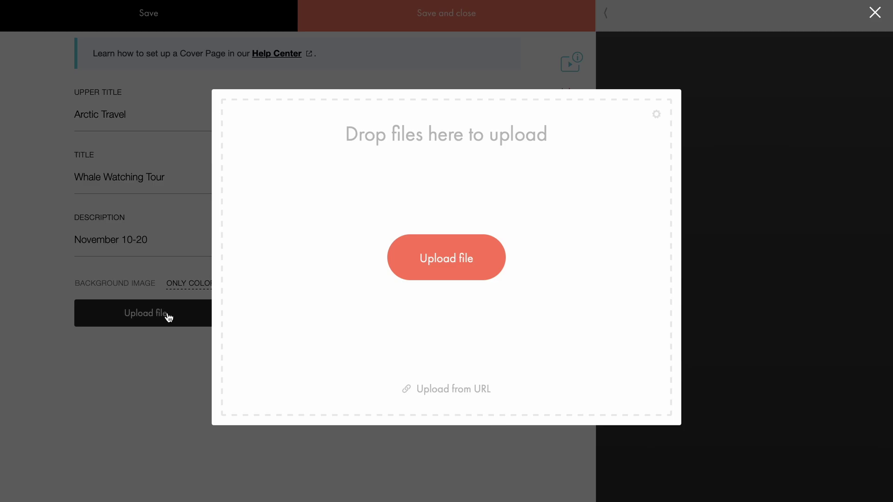
{"action": "left_click", "coordinate": [442, 257]}
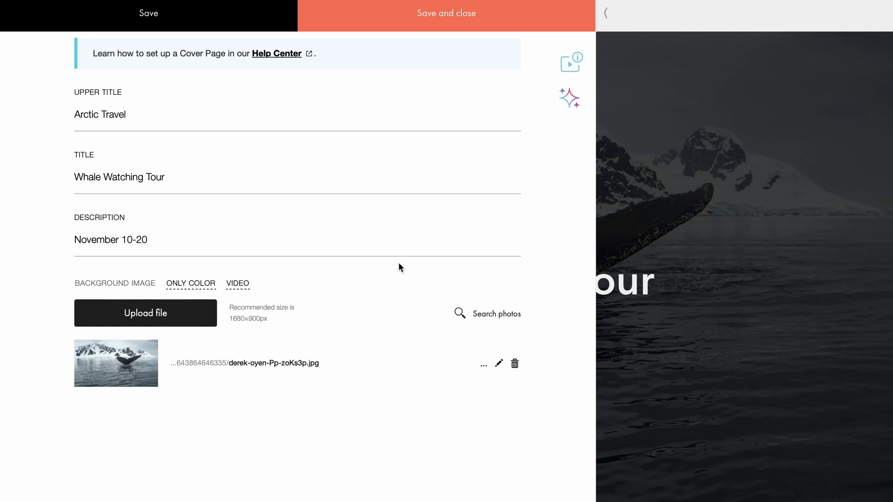
{"action": "left_click", "coordinate": [487, 15]}
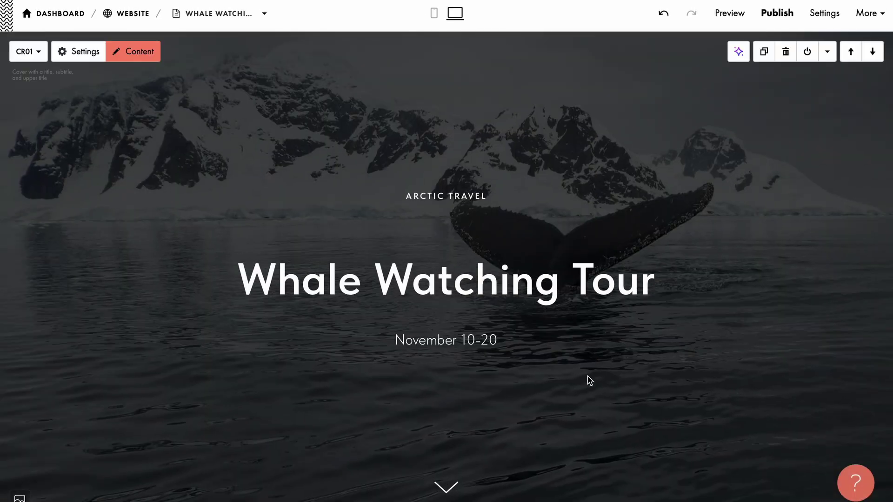
Fill the block background with the purple linear gradient from the Gradients library.
{"action": "left_click", "coordinate": [511, 283]}
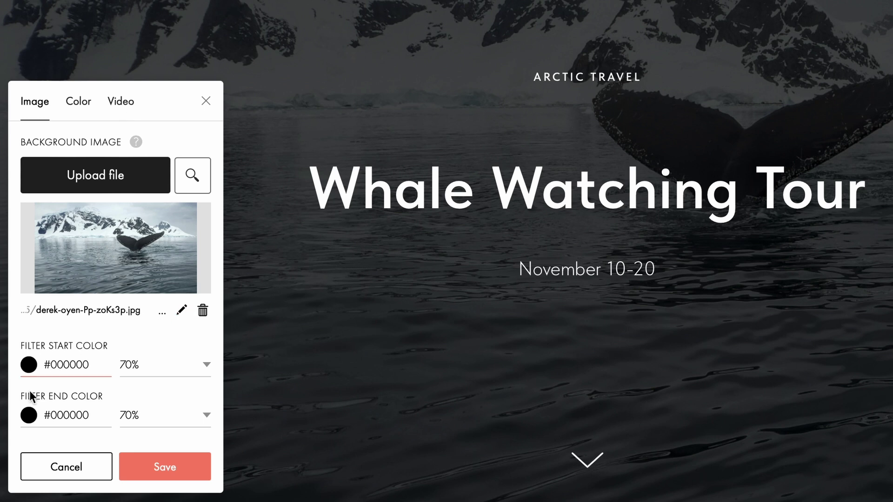
{"action": "left_click", "coordinate": [83, 102]}
{"action": "left_click", "coordinate": [69, 162]}
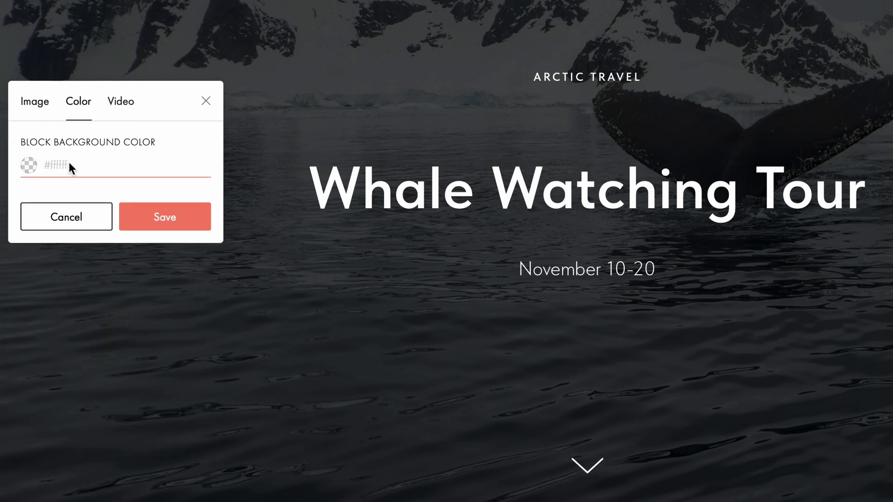
{"action": "left_click", "coordinate": [243, 71]}
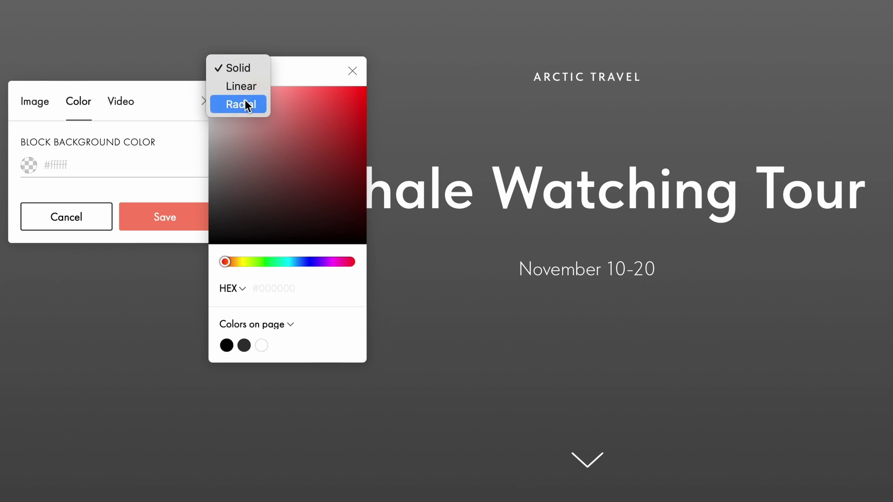
{"action": "left_click", "coordinate": [247, 88]}
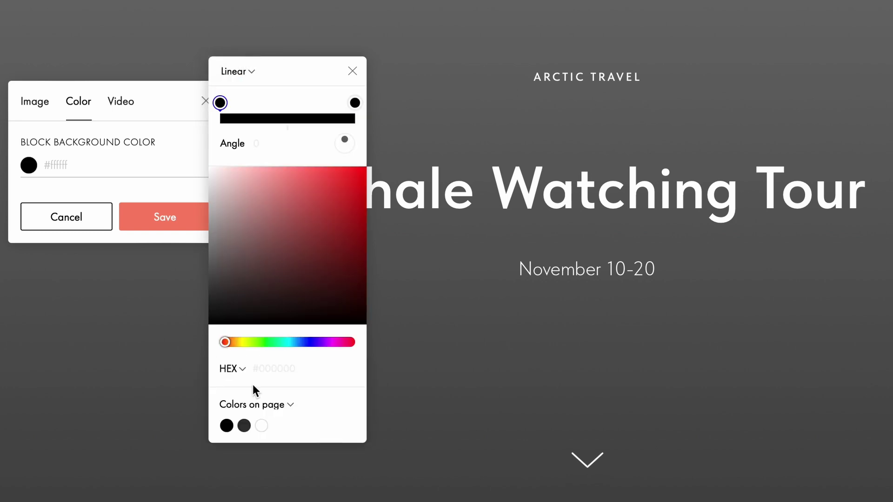
{"action": "left_click", "coordinate": [256, 404]}
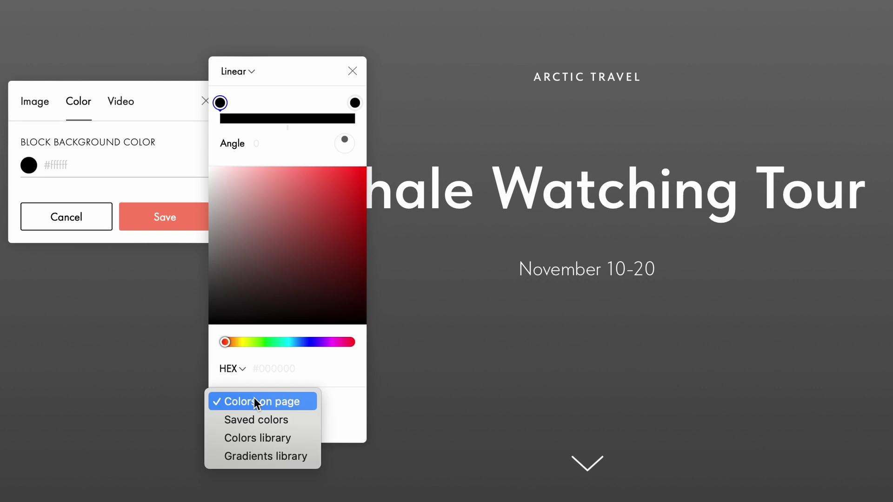
{"action": "left_click", "coordinate": [260, 457]}
{"action": "left_click", "coordinate": [247, 428]}
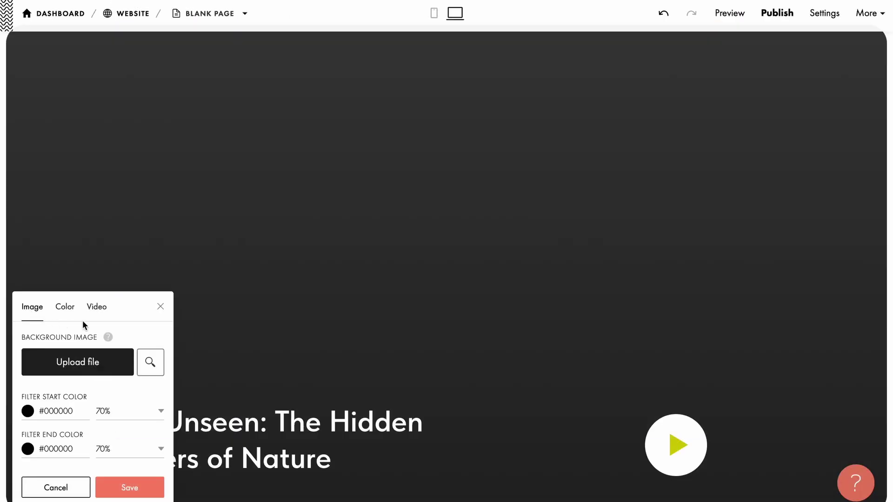
Set a YouTube video background by its ID, showing an image instead on mobile.
{"action": "left_click", "coordinate": [100, 309]}
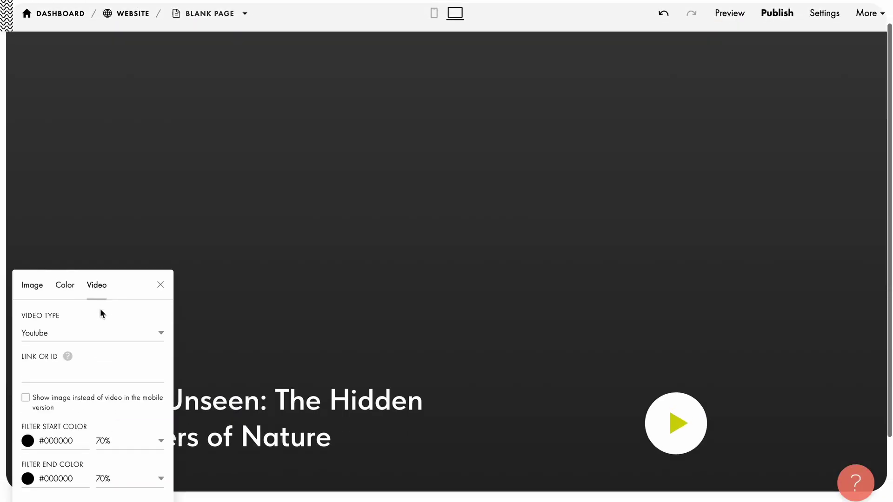
{"action": "left_click", "coordinate": [94, 281]}
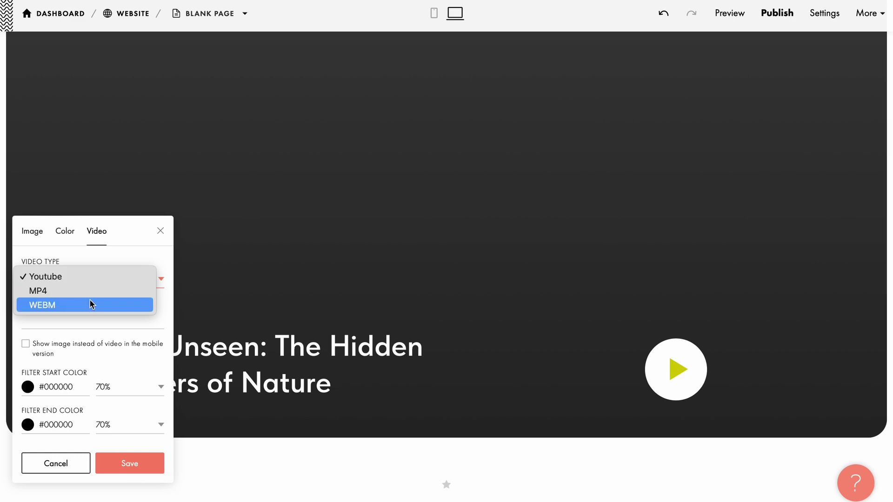
{"action": "left_click", "coordinate": [88, 278]}
{"action": "left_click", "coordinate": [54, 314]}
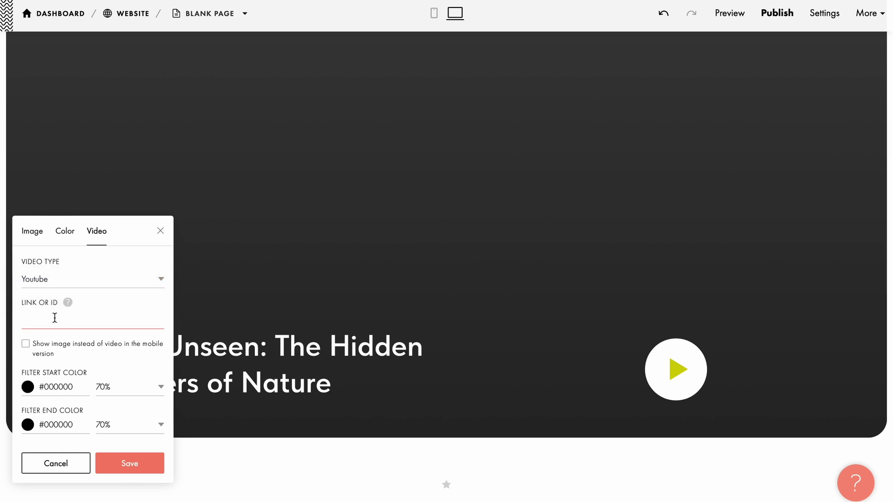
{"action": "type", "text": "O1ogQr87VJI"}
{"action": "left_click", "coordinate": [29, 247]}
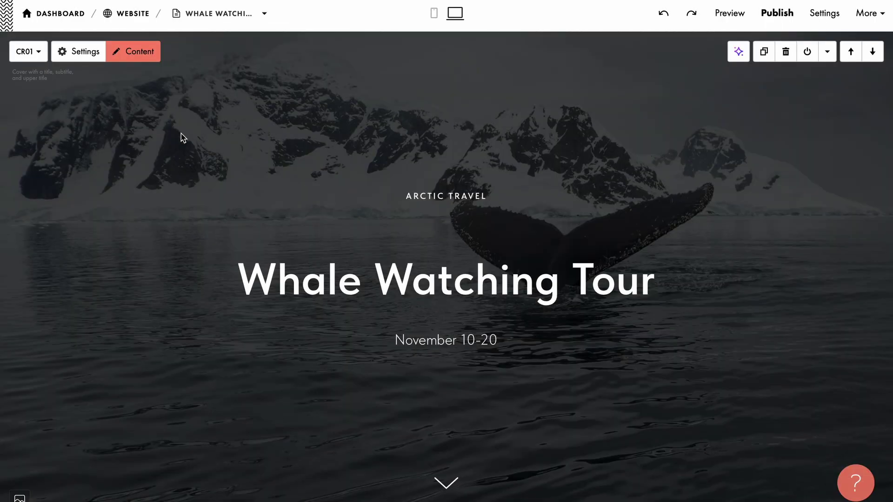
Align the cover content left and bottom, with a Parallax background scroll effect, and save.
{"action": "left_click", "coordinate": [80, 56]}
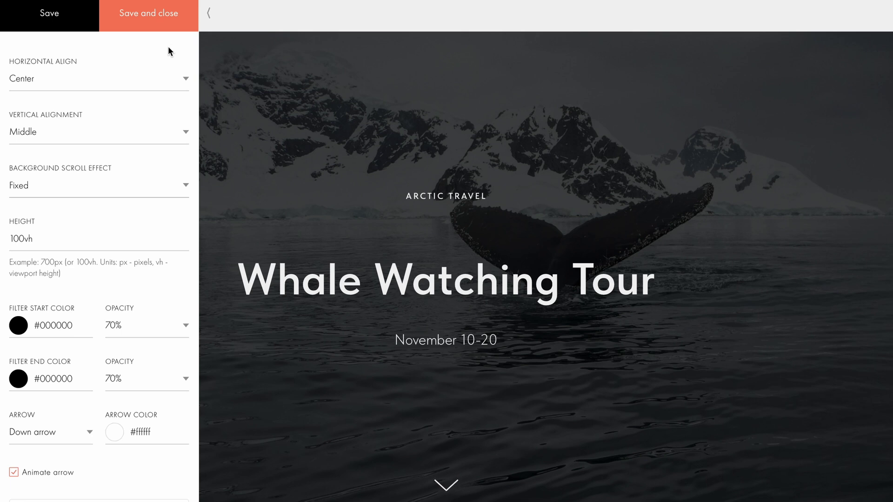
{"action": "left_click", "coordinate": [128, 80]}
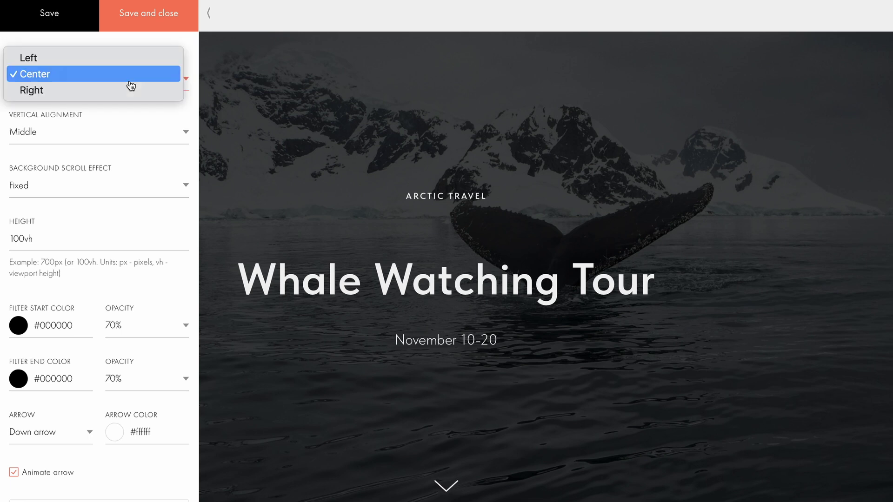
{"action": "left_click", "coordinate": [130, 58]}
{"action": "left_click", "coordinate": [87, 132]}
{"action": "left_click", "coordinate": [83, 144]}
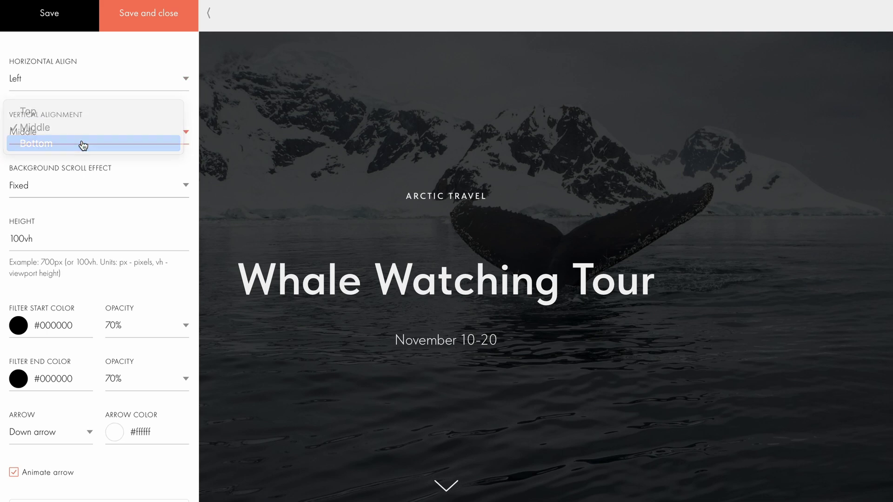
{"action": "left_click", "coordinate": [51, 189]}
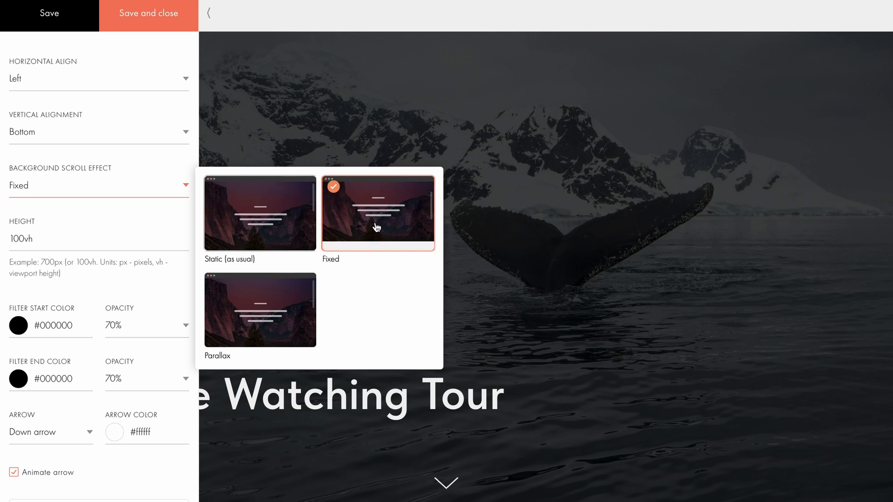
{"action": "left_click", "coordinate": [255, 303]}
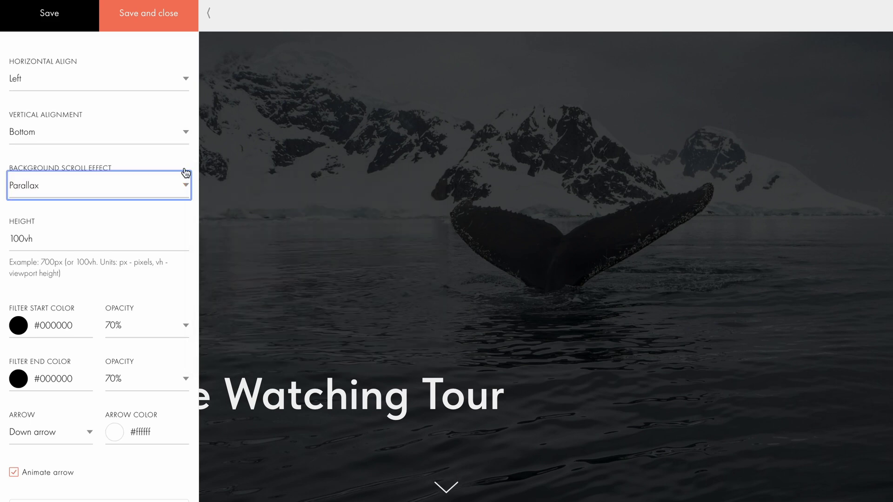
{"action": "left_click", "coordinate": [146, 23]}
Try px instead of vh for the cover height, then set it to 70vh.
{"action": "scroll", "coordinate": [356, 463], "scroll_direction": "down", "scroll_amount": 2}
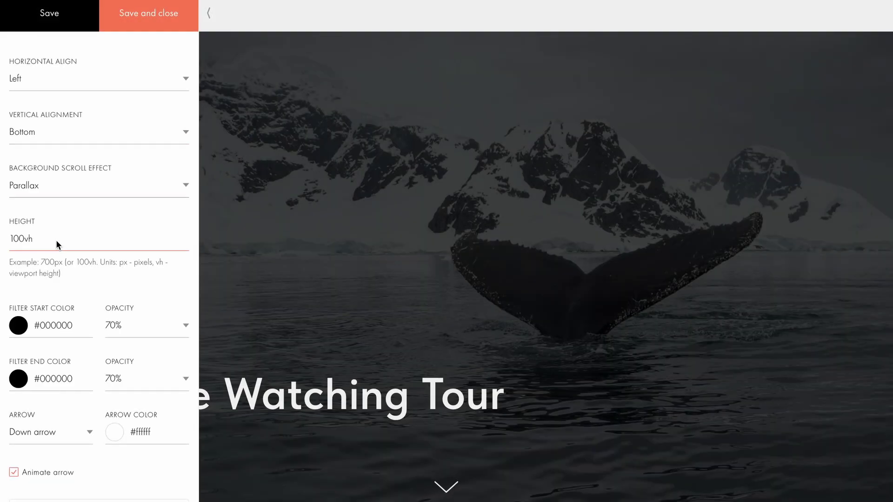
{"action": "key", "text": "BackSpace"}
{"action": "key", "text": "BackSpace"}
{"action": "type", "text": "px"}
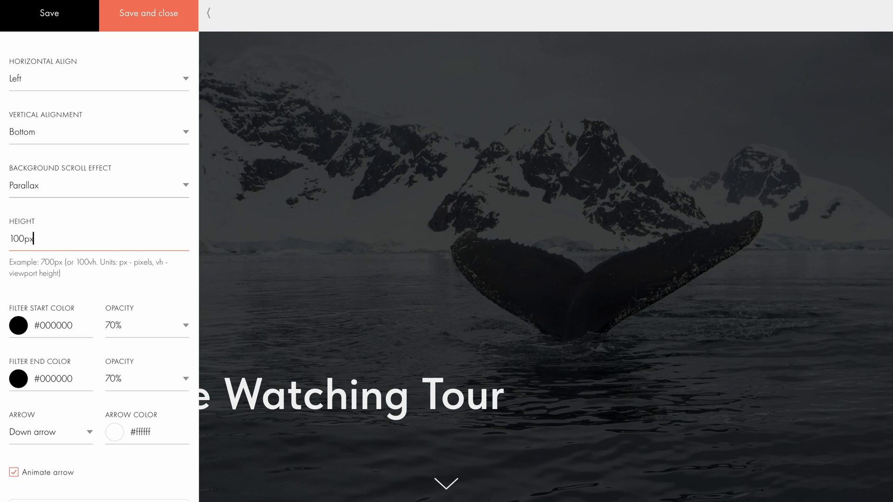
{"action": "key", "text": "BackSpace"}
{"action": "key", "text": "BackSpace"}
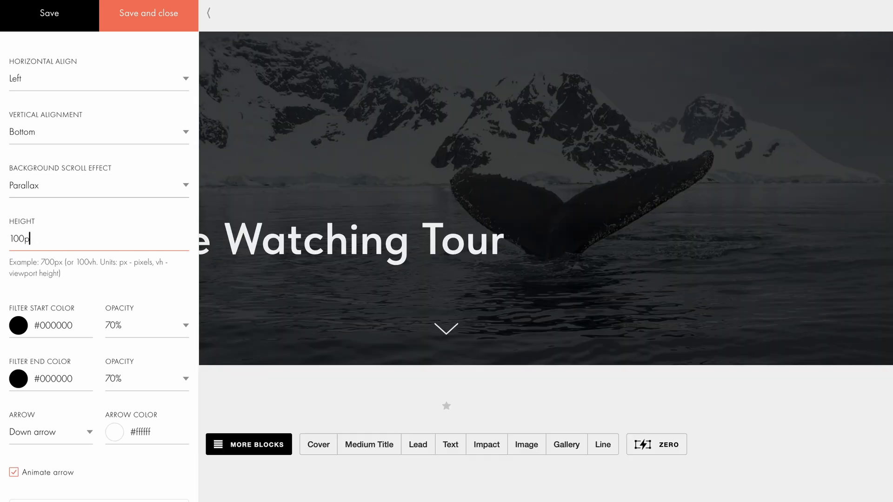
{"action": "type", "text": "vh"}
{"action": "left_click", "coordinate": [88, 279]}
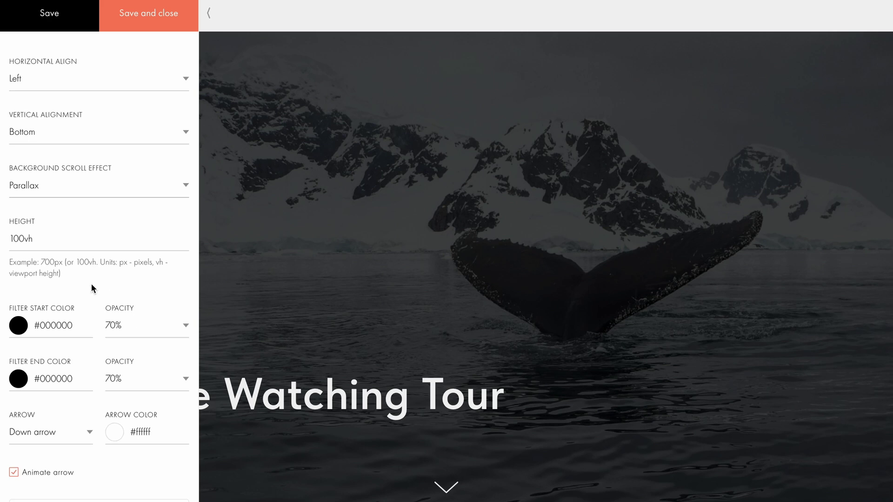
{"action": "left_click", "coordinate": [28, 238]}
{"action": "left_click_drag", "start_coordinate": [20, 238], "coordinate": [4, 237]}
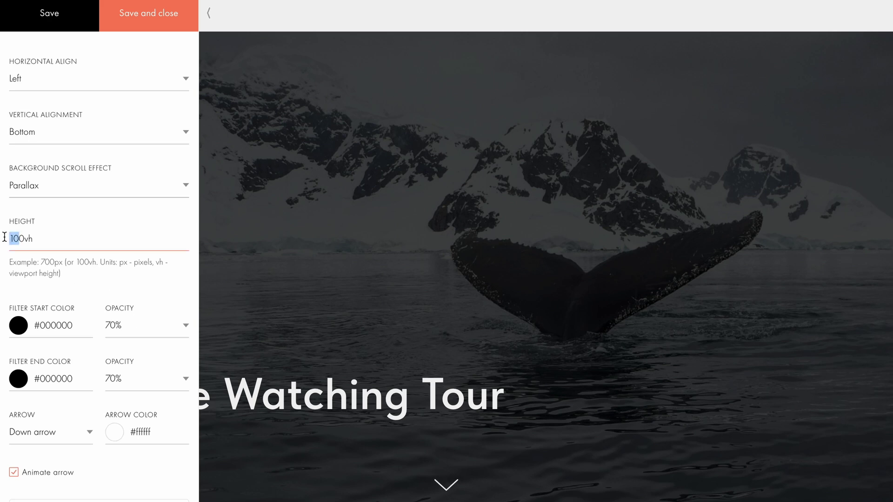
{"action": "type", "text": "7"}
{"action": "left_click", "coordinate": [87, 276]}
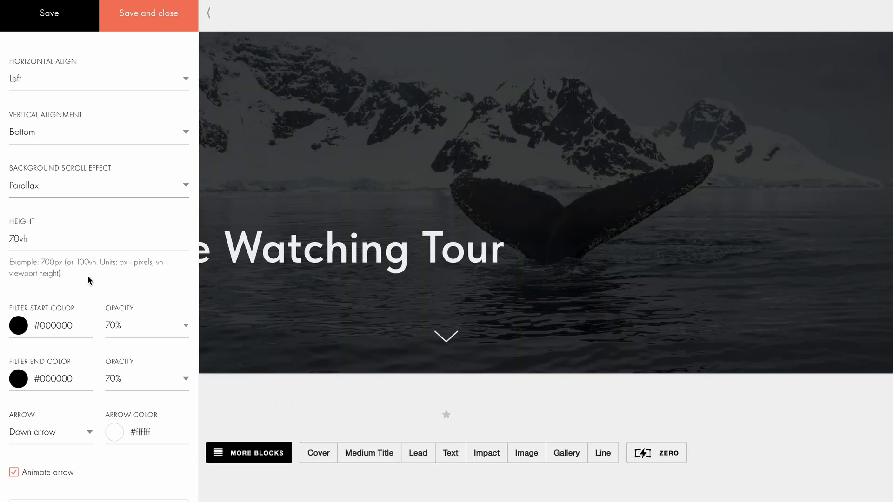
Restore the 100vh height, try 600px, then change the value back to 100.
{"action": "left_click", "coordinate": [88, 238]}
{"action": "key", "text": "ctrl+z"}
{"action": "left_click", "coordinate": [91, 286]}
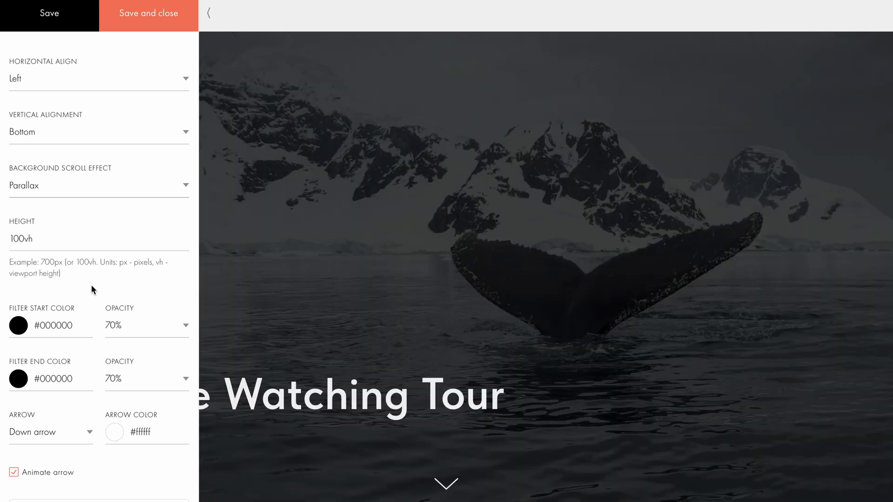
{"action": "left_click", "coordinate": [38, 240]}
{"action": "left_click_drag", "start_coordinate": [38, 240], "coordinate": [8, 240]}
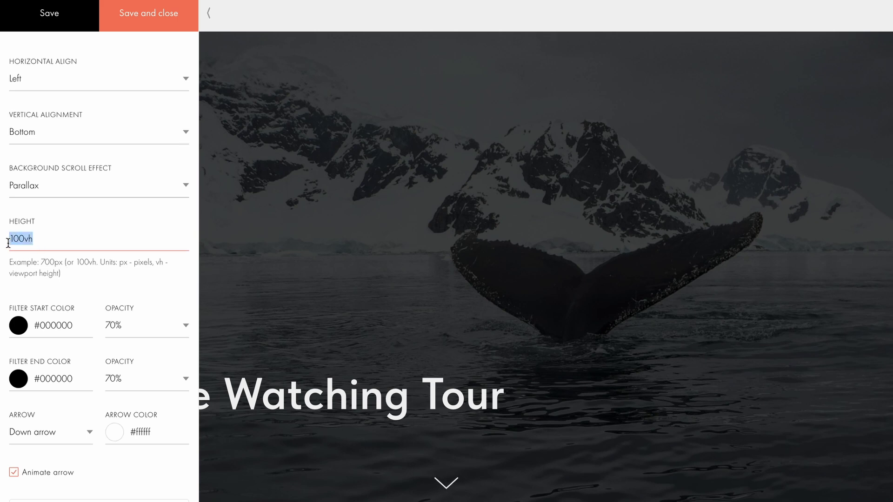
{"action": "type", "text": "600px"}
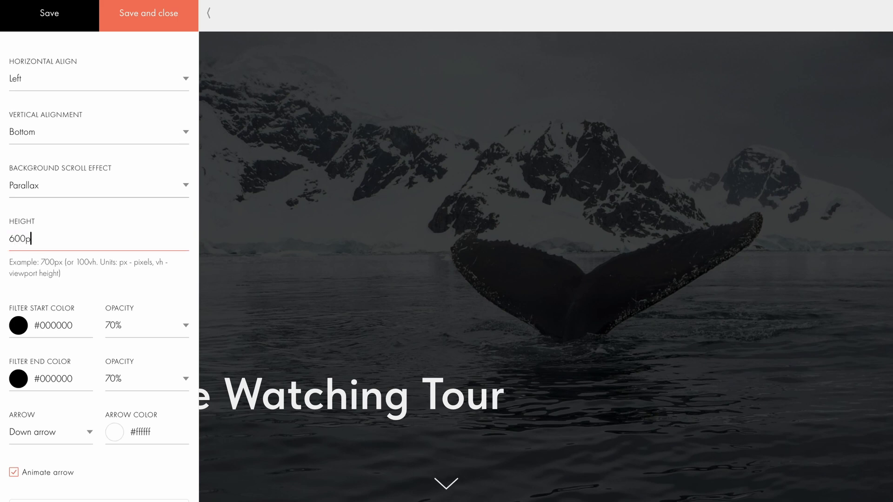
{"action": "left_click", "coordinate": [69, 283]}
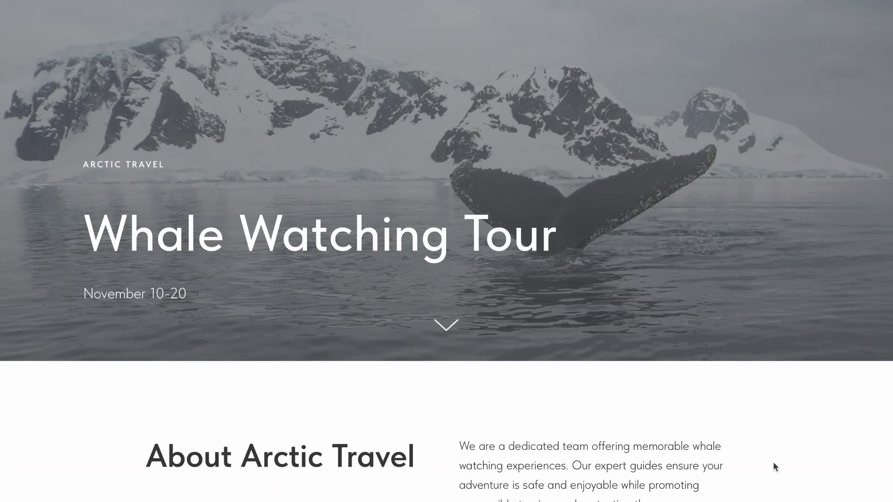
{"action": "scroll", "coordinate": [773, 462], "scroll_direction": "down", "scroll_amount": 10}
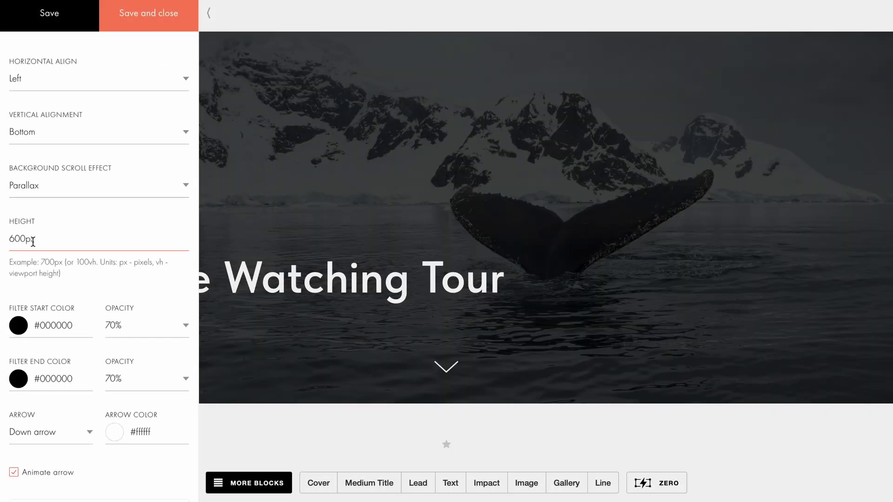
{"action": "left_click_drag", "start_coordinate": [34, 240], "coordinate": [4, 244]}
{"action": "type", "text": "100"}
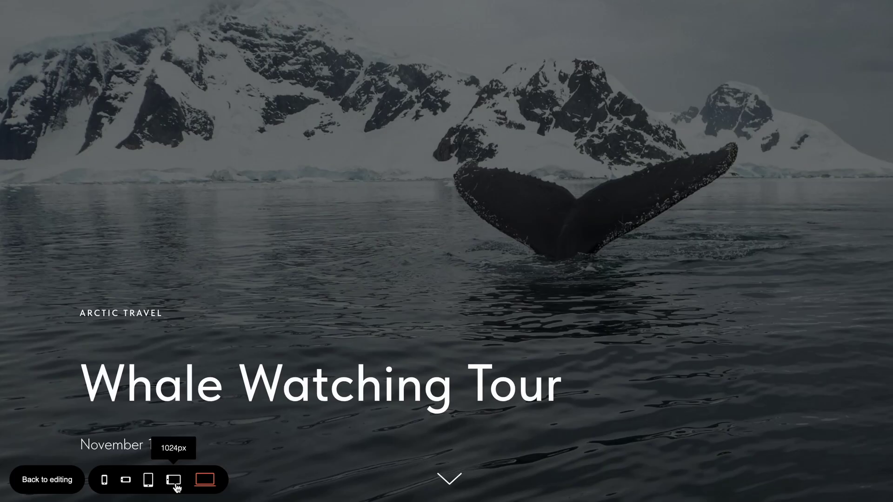
Preview the page at 1024px, tablet portrait, 480px and 320px widths.
{"action": "left_click", "coordinate": [174, 482]}
{"action": "left_click", "coordinate": [149, 482]}
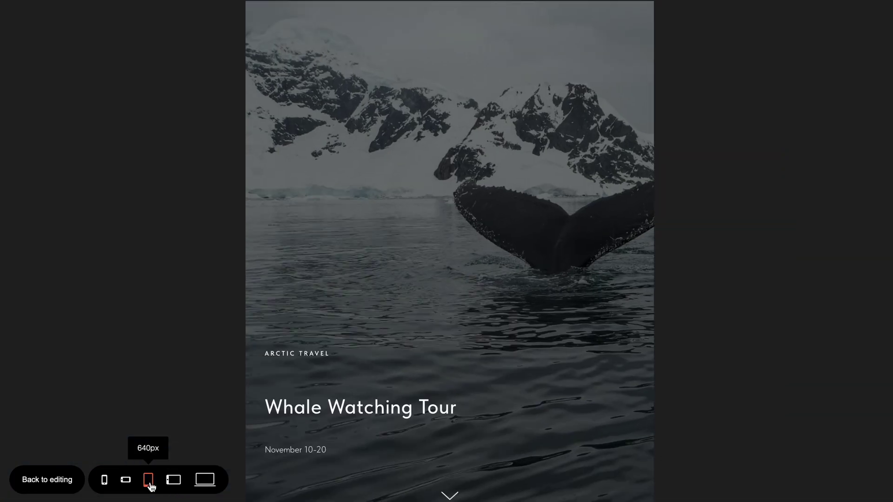
{"action": "left_click", "coordinate": [125, 482]}
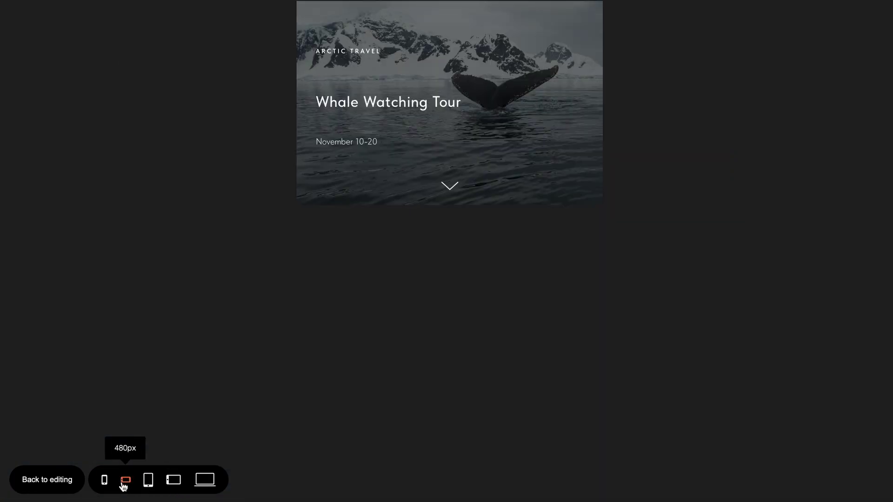
{"action": "left_click", "coordinate": [104, 482]}
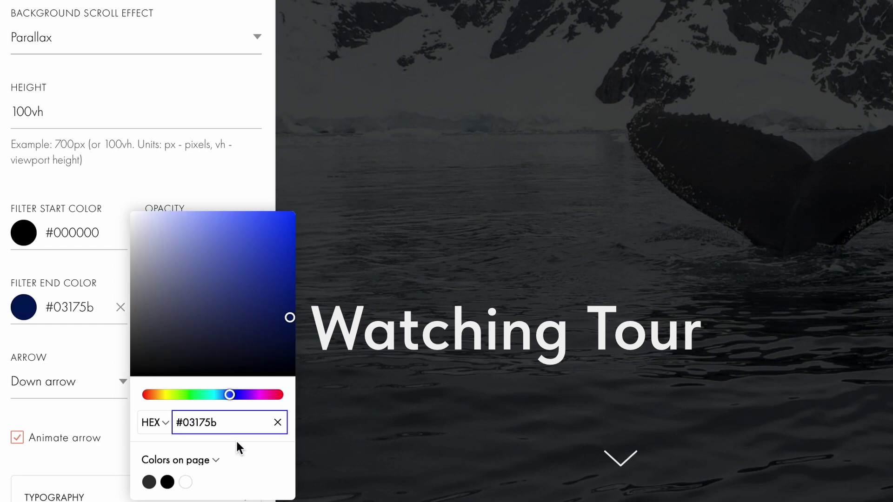
Make the filter end colour #03175b, with filter opacity 60% at start and 40% at end.
{"action": "left_click", "coordinate": [253, 448]}
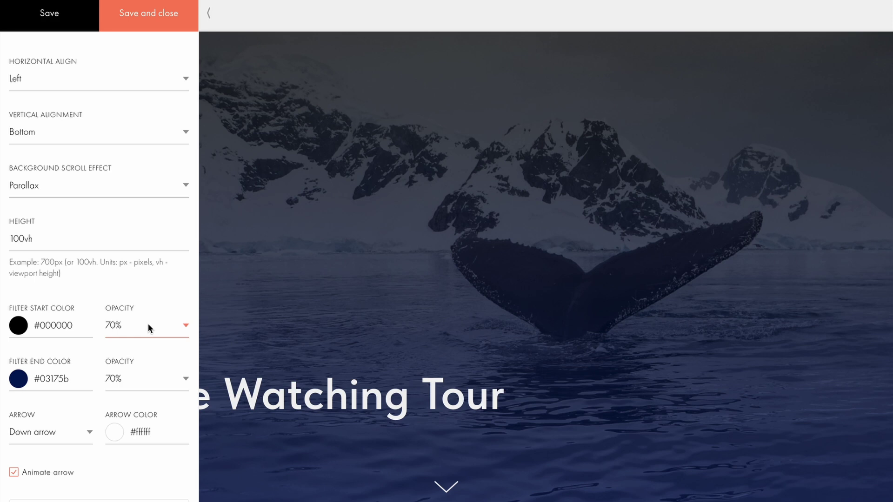
{"action": "left_click", "coordinate": [146, 331]}
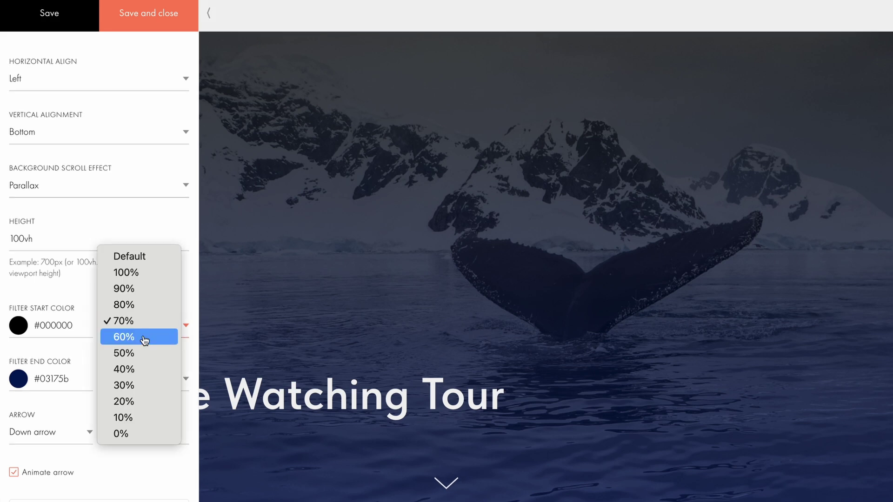
{"action": "left_click", "coordinate": [144, 339]}
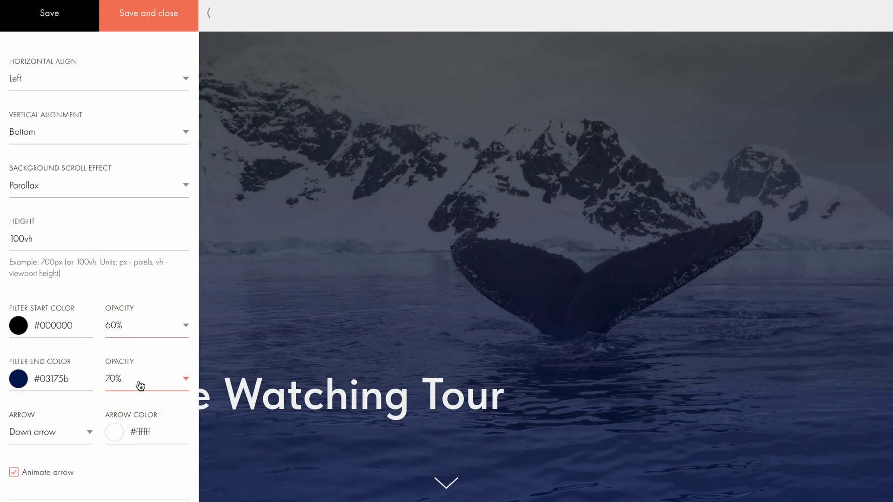
{"action": "left_click", "coordinate": [137, 384]}
{"action": "left_click", "coordinate": [126, 422]}
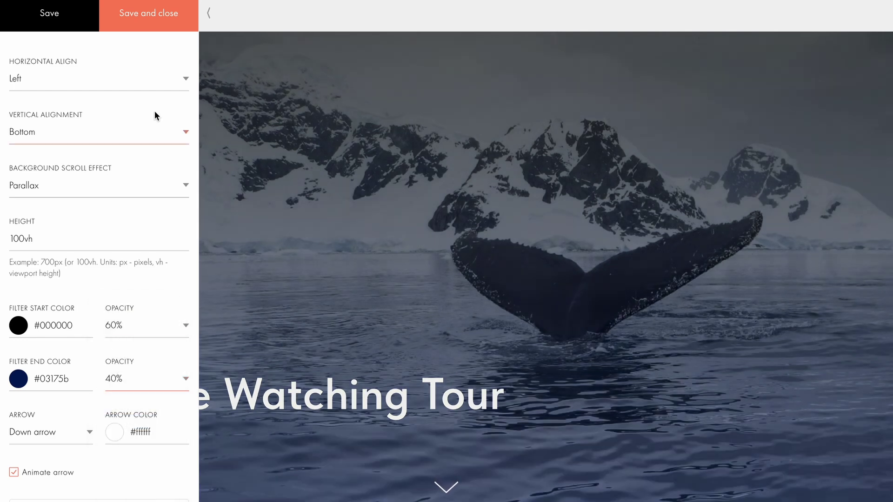
{"action": "left_click", "coordinate": [177, 25]}
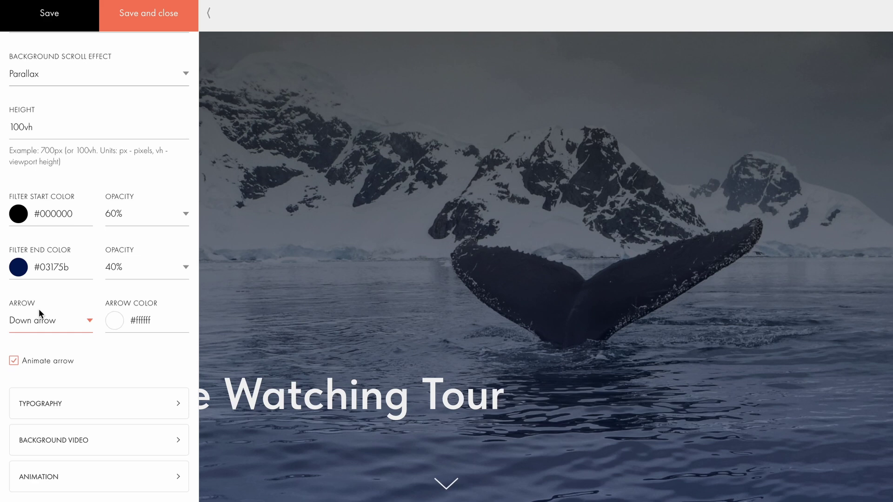
Change the whale cover's Arrow setting from Down arrow to None.
{"action": "left_click", "coordinate": [41, 317]}
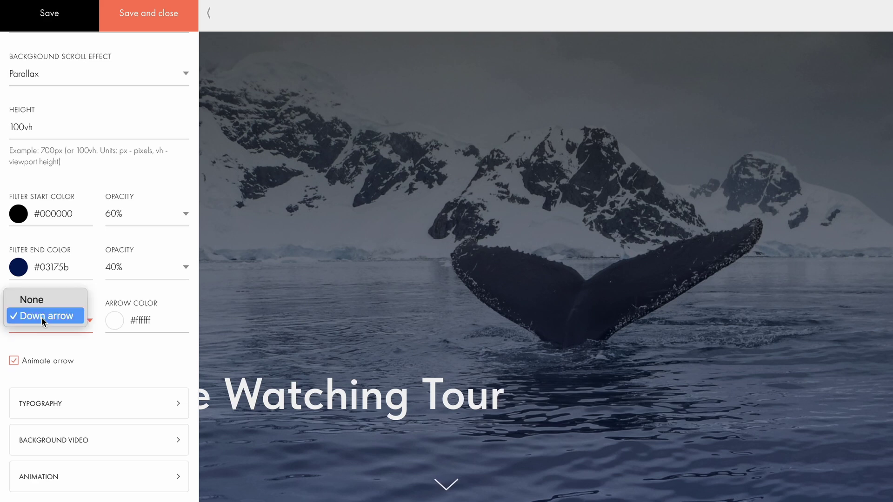
{"action": "left_click", "coordinate": [41, 317]}
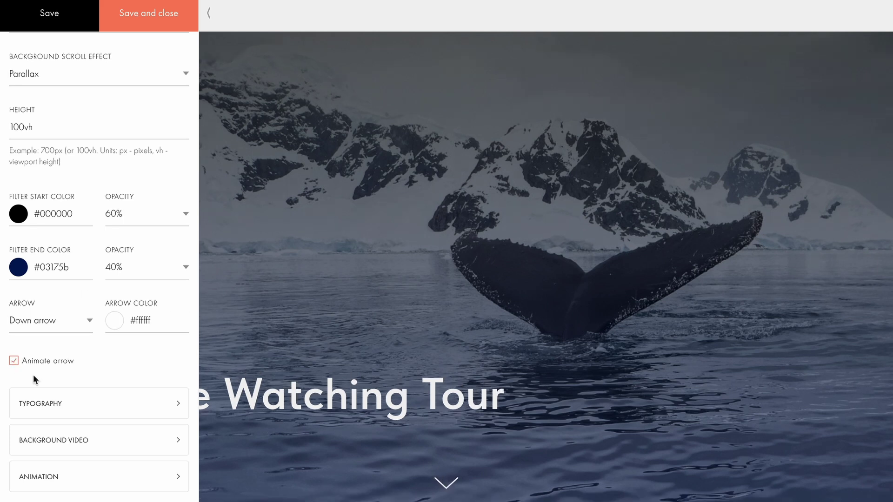
{"action": "left_click", "coordinate": [40, 327]}
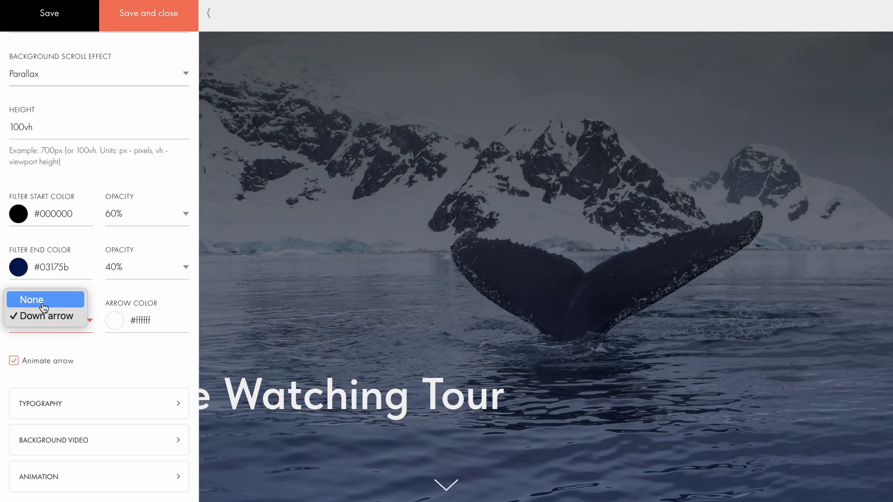
{"action": "left_click", "coordinate": [38, 299]}
Open the Title typography settings and scroll through the title, description and upper-title sections.
{"action": "left_click", "coordinate": [100, 409]}
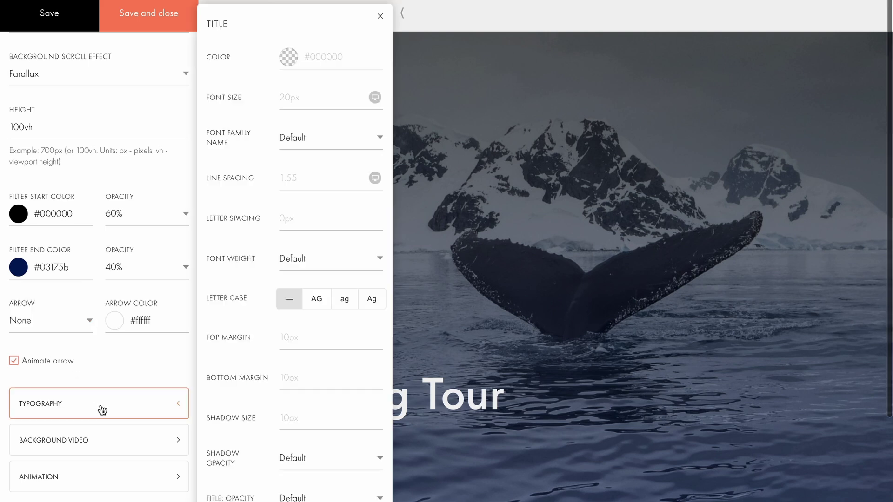
{"action": "scroll", "coordinate": [227, 270], "scroll_direction": "down", "scroll_amount": 6}
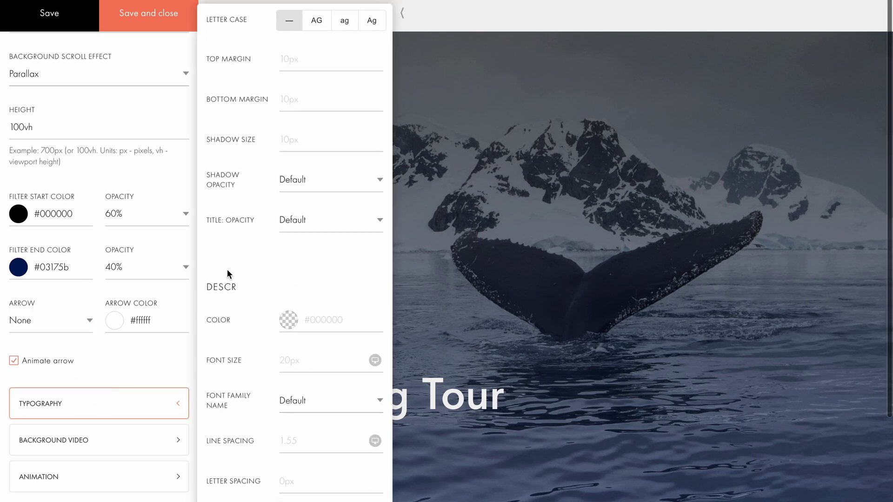
{"action": "scroll", "coordinate": [227, 270], "scroll_direction": "down", "scroll_amount": 11}
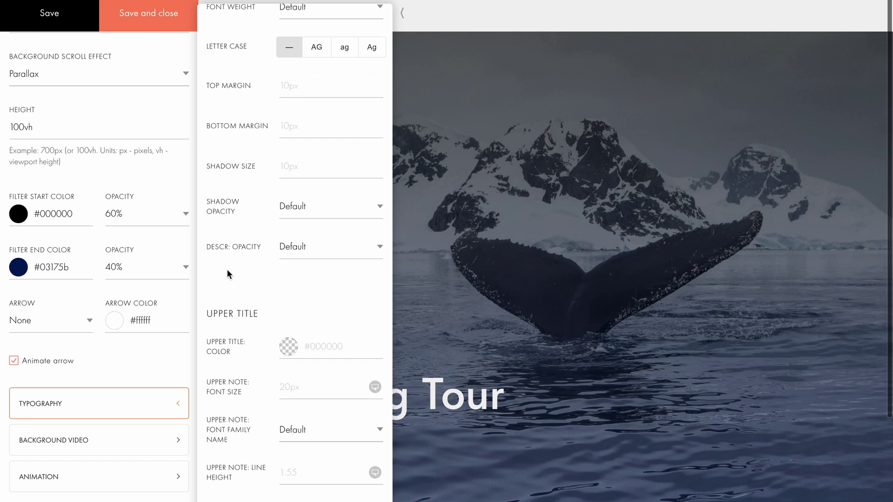
{"action": "scroll", "coordinate": [227, 274], "scroll_direction": "down", "scroll_amount": 1}
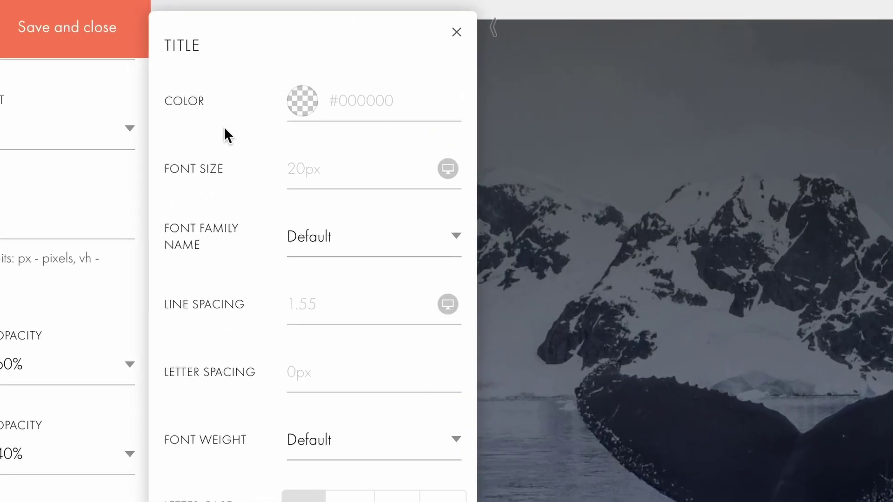
Set the title font size to 82px and preview the cover.
{"action": "left_click", "coordinate": [304, 171]}
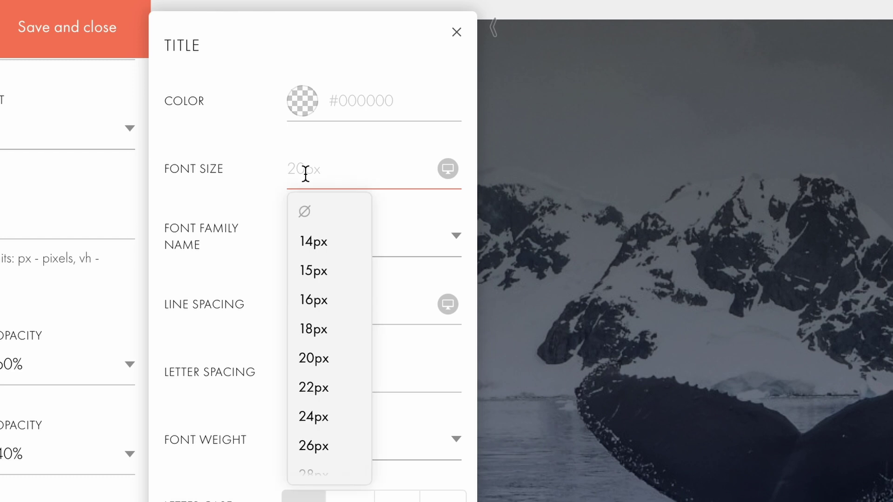
{"action": "type", "text": "82"}
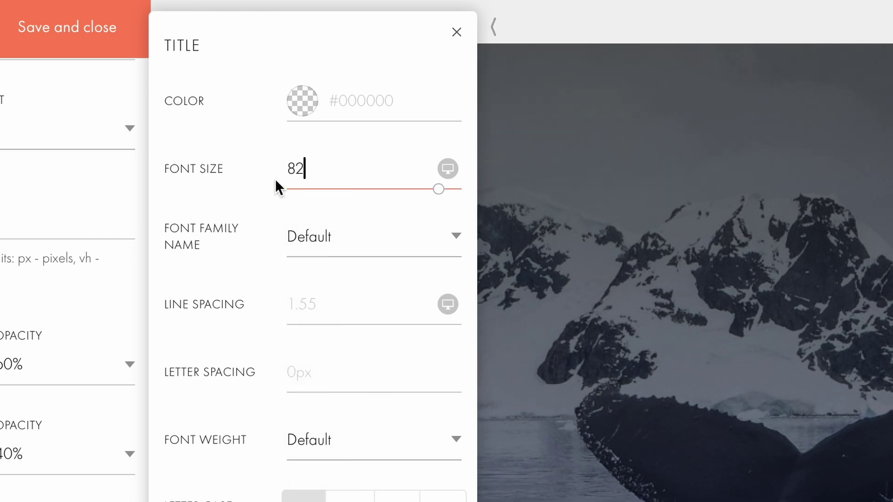
{"action": "left_click", "coordinate": [235, 191]}
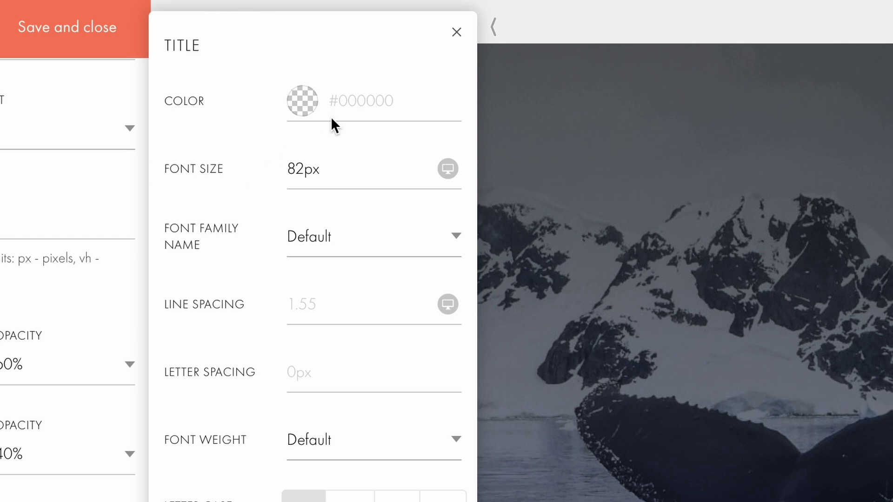
{"action": "left_click", "coordinate": [492, 28]}
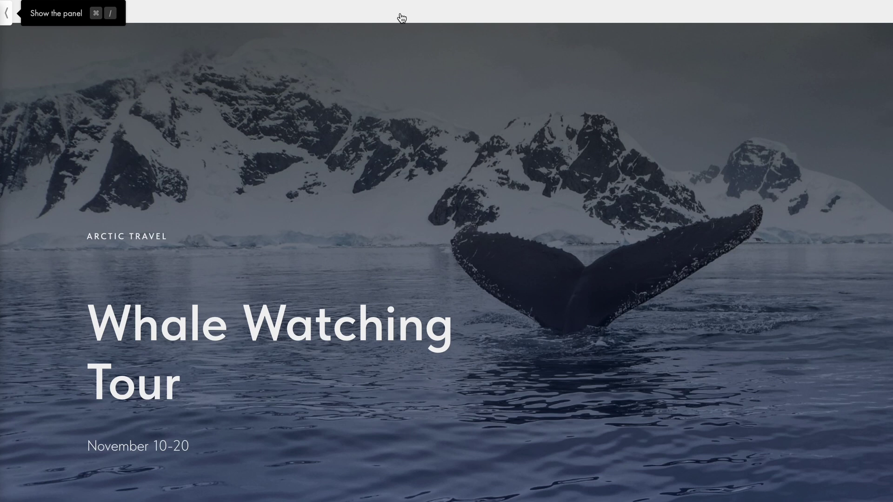
{"action": "key", "text": "super+slash"}
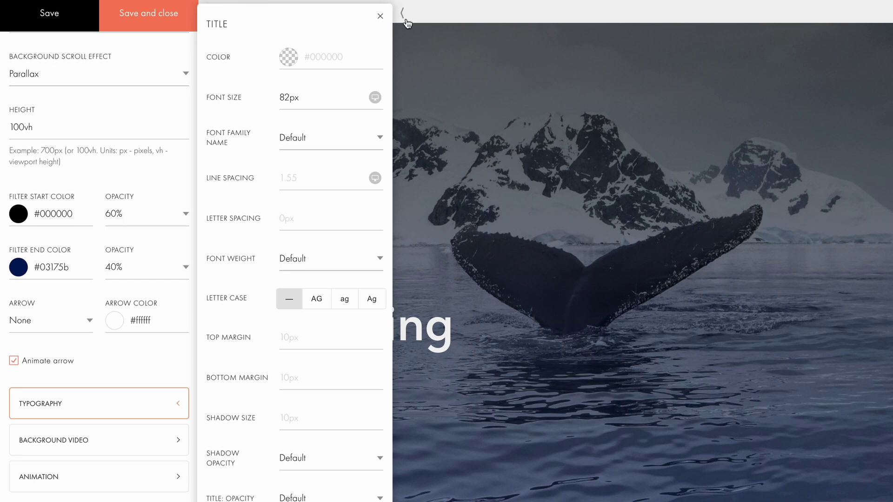
Add a 24px mobile font size for the title, then browse the font family list.
{"action": "left_click", "coordinate": [375, 100]}
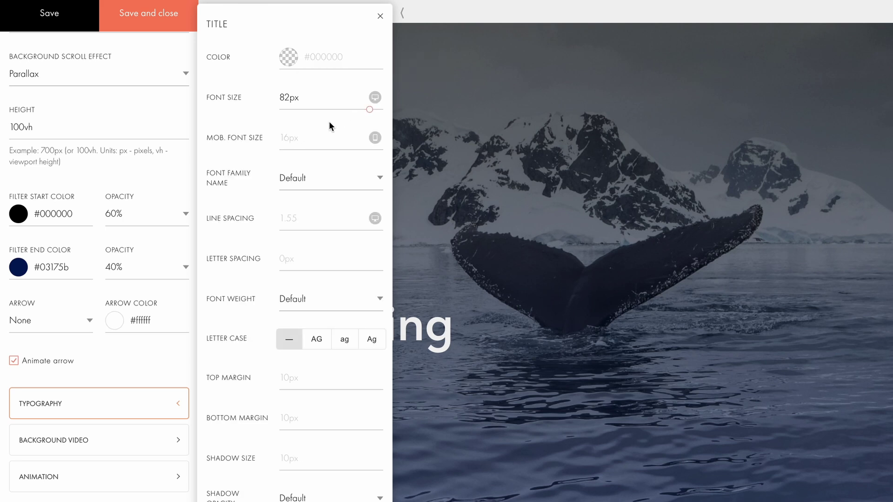
{"action": "left_click", "coordinate": [305, 138]}
{"action": "left_click", "coordinate": [297, 287]}
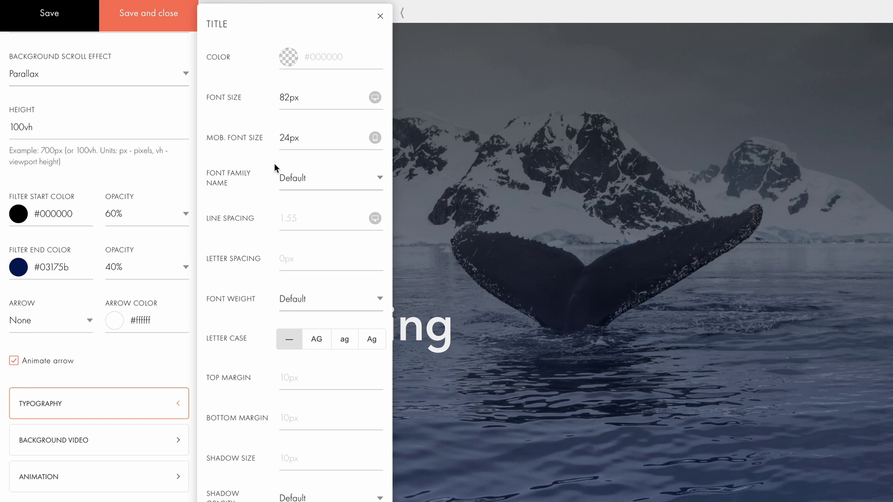
{"action": "left_click", "coordinate": [302, 179]}
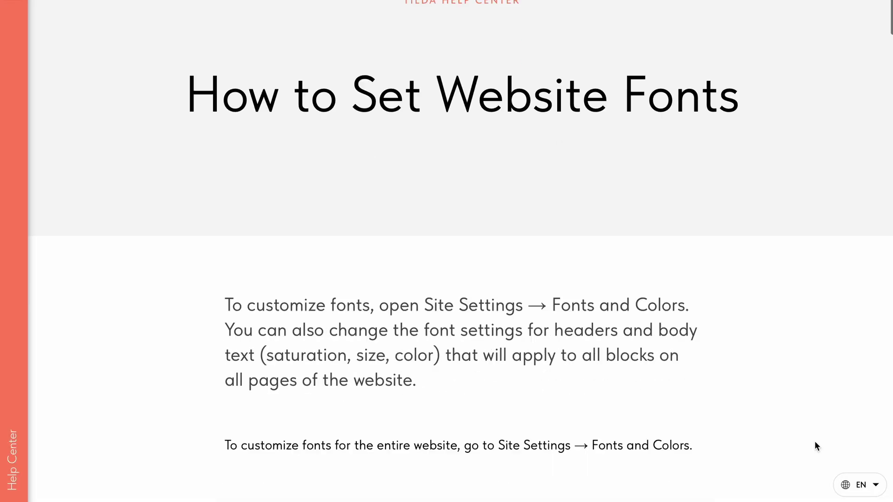
{"action": "scroll", "coordinate": [815, 446], "scroll_direction": "down", "scroll_amount": 5}
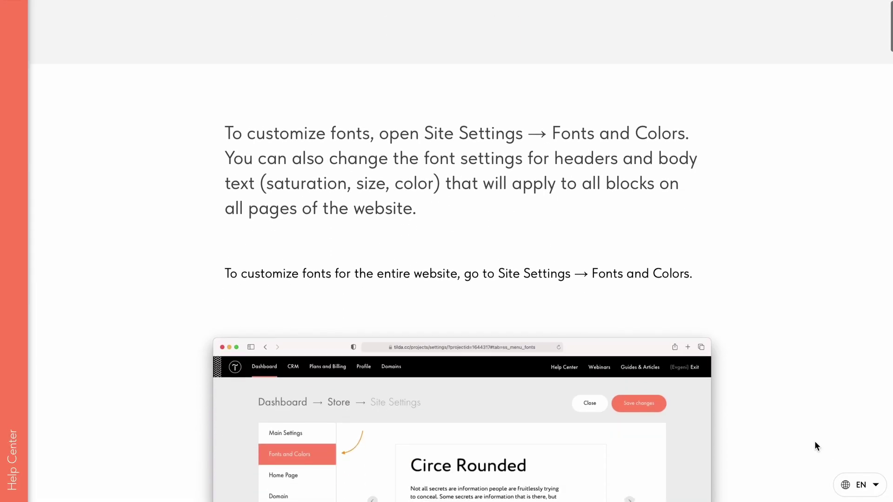
{"action": "scroll", "coordinate": [815, 442], "scroll_direction": "down", "scroll_amount": 15}
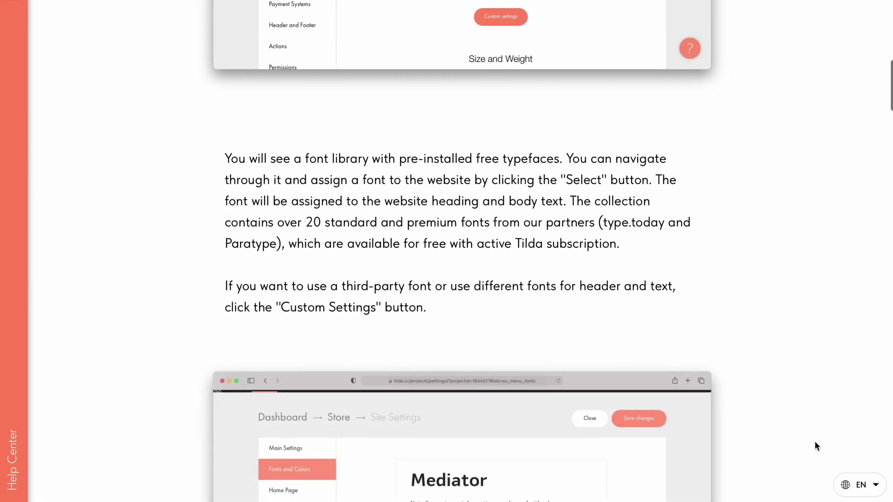
{"action": "scroll", "coordinate": [815, 443], "scroll_direction": "down", "scroll_amount": 6}
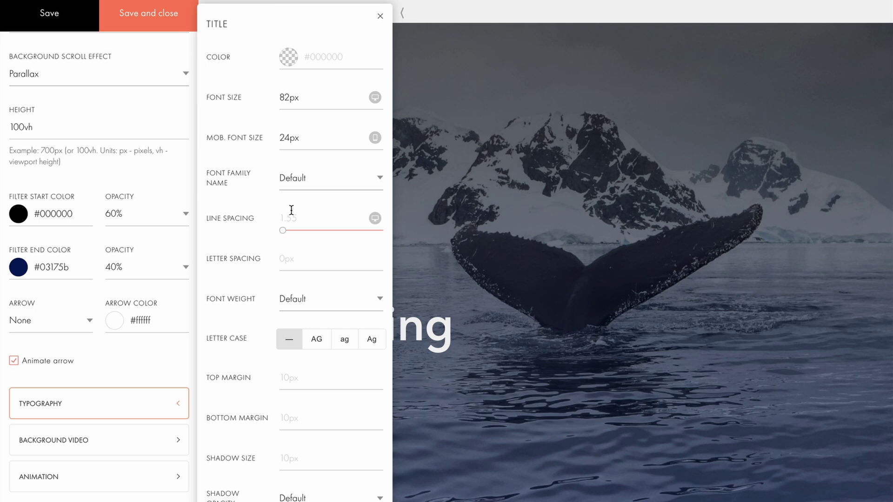
Give the title line spacing 1 with a mobile line-spacing field, 0px letter spacing and Medium weight.
{"action": "left_click", "coordinate": [291, 210]}
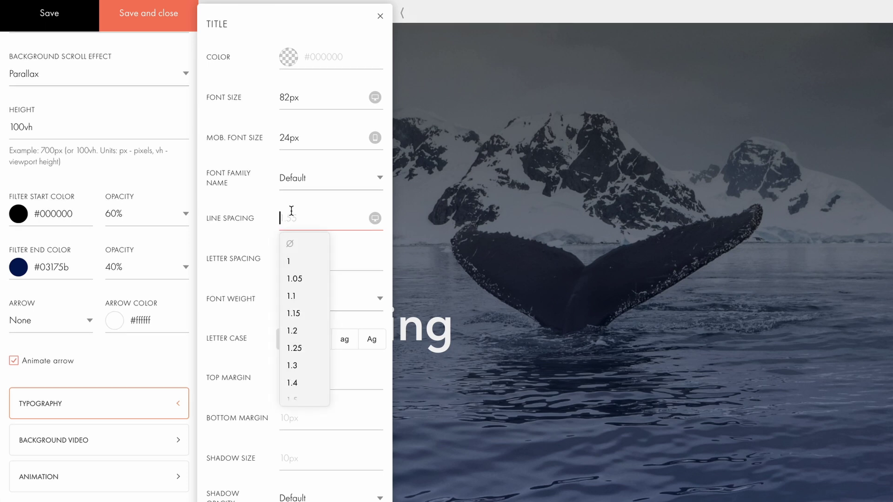
{"action": "type", "text": "1"}
{"action": "left_click", "coordinate": [327, 246]}
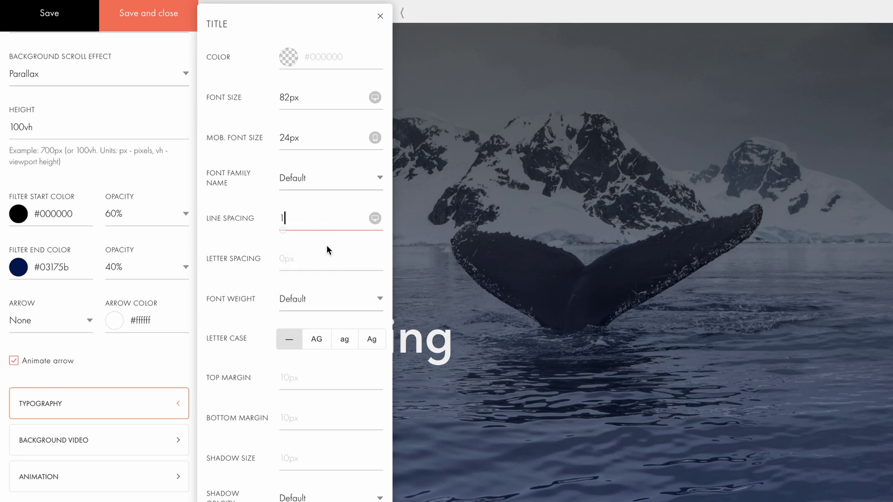
{"action": "left_click", "coordinate": [374, 219]}
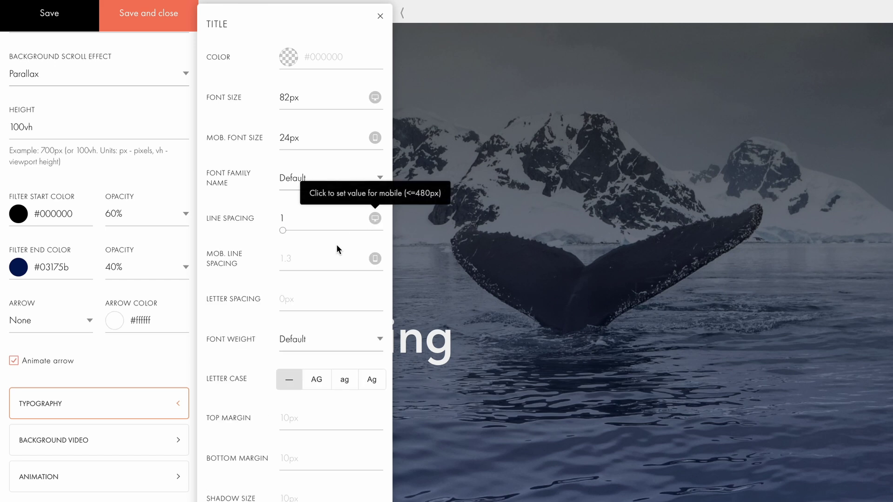
{"action": "left_click", "coordinate": [285, 288]}
{"action": "left_click", "coordinate": [244, 310]}
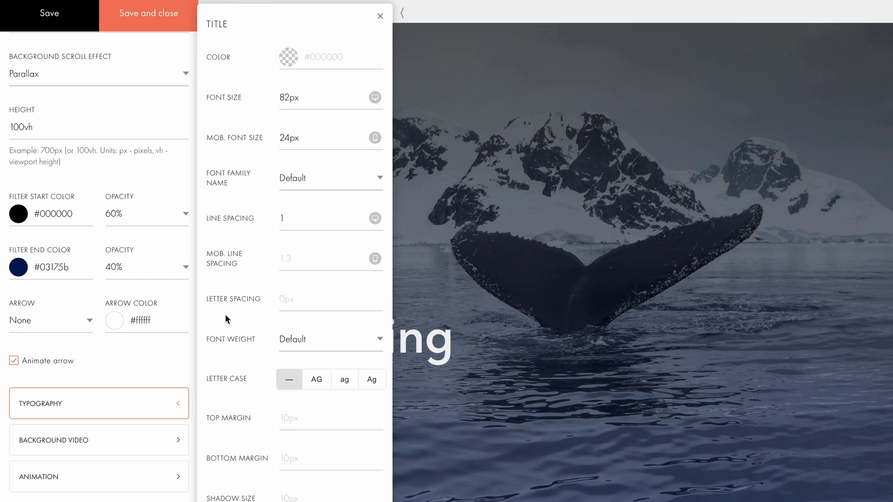
{"action": "left_click", "coordinate": [300, 350]}
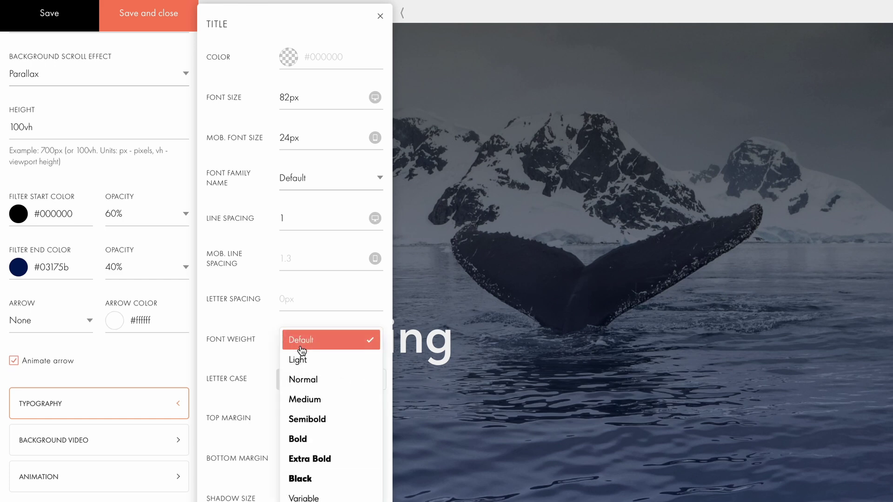
{"action": "left_click", "coordinate": [309, 400]}
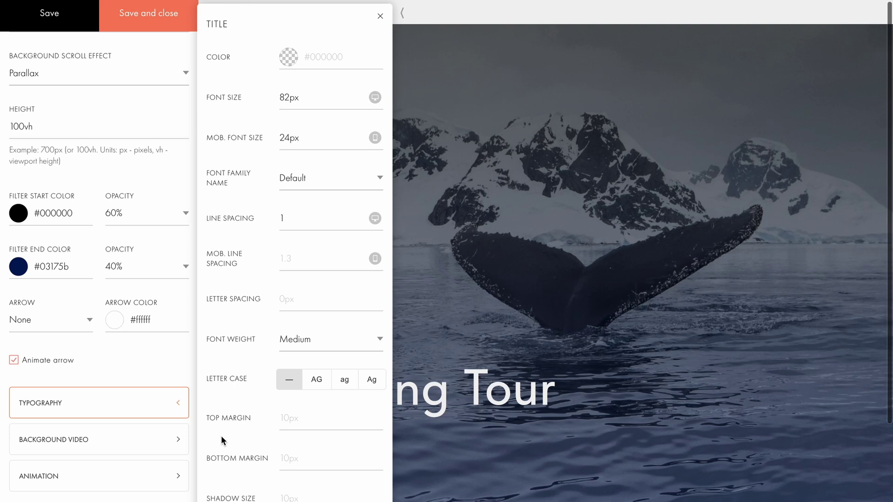
Set the title's top margin to 0px.
{"action": "left_click", "coordinate": [303, 418]}
{"action": "type", "text": "0"}
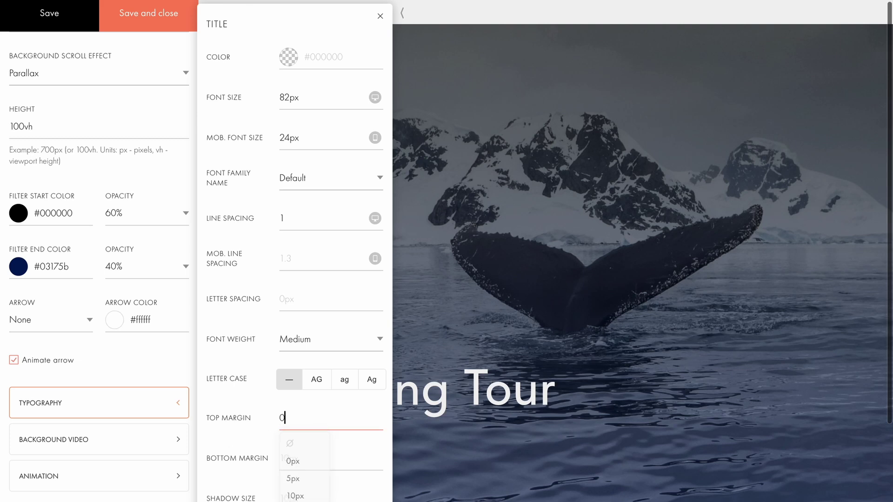
{"action": "left_click", "coordinate": [250, 440]}
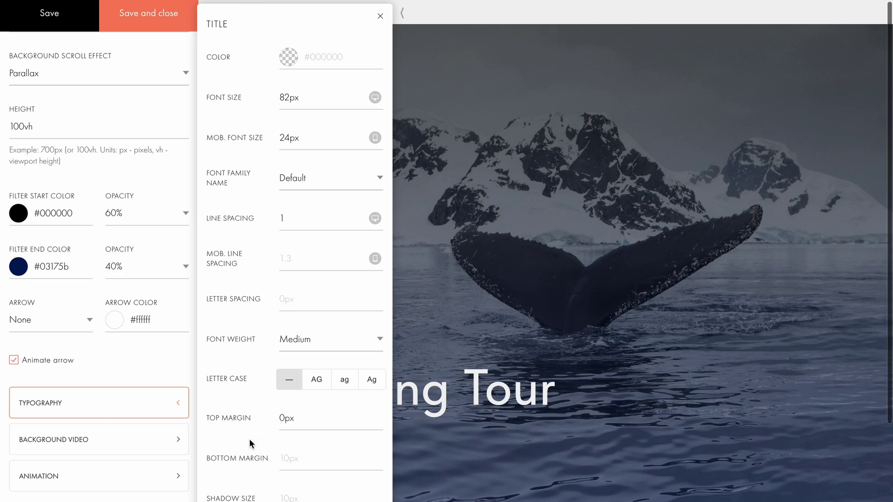
{"action": "scroll", "coordinate": [249, 439], "scroll_direction": "down", "scroll_amount": 4}
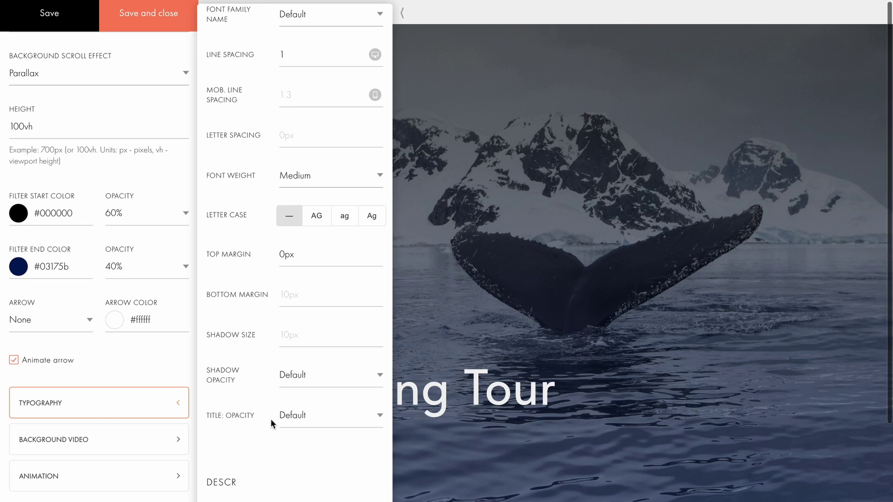
{"action": "scroll", "coordinate": [271, 418], "scroll_direction": "down", "scroll_amount": 3}
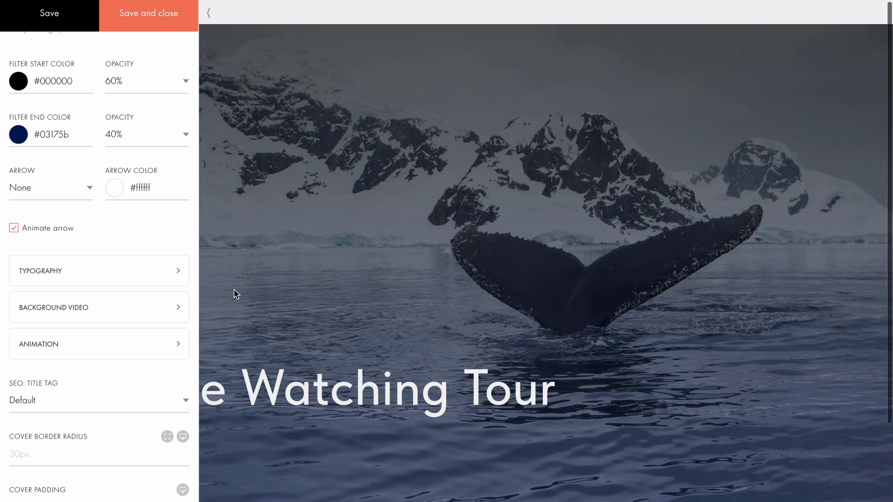
Set the cover description's animation to Fade In Up.
{"action": "left_click", "coordinate": [146, 310]}
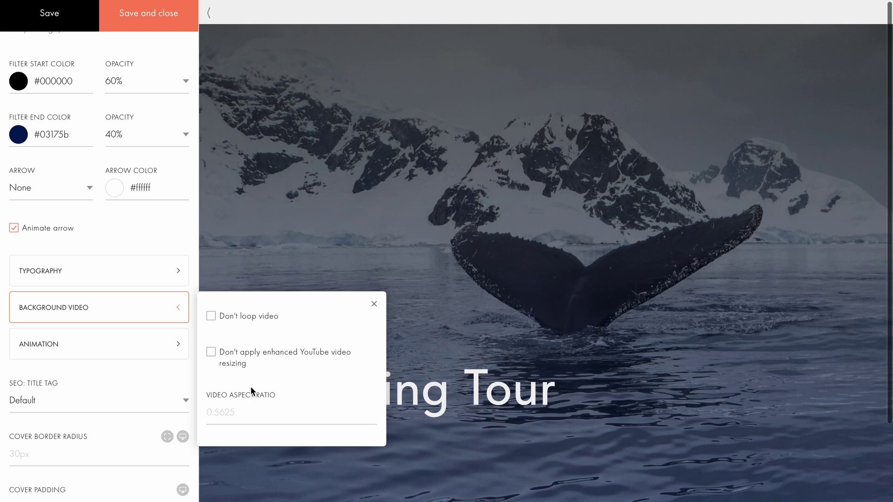
{"action": "left_click", "coordinate": [261, 403]}
{"action": "left_click", "coordinate": [146, 347]}
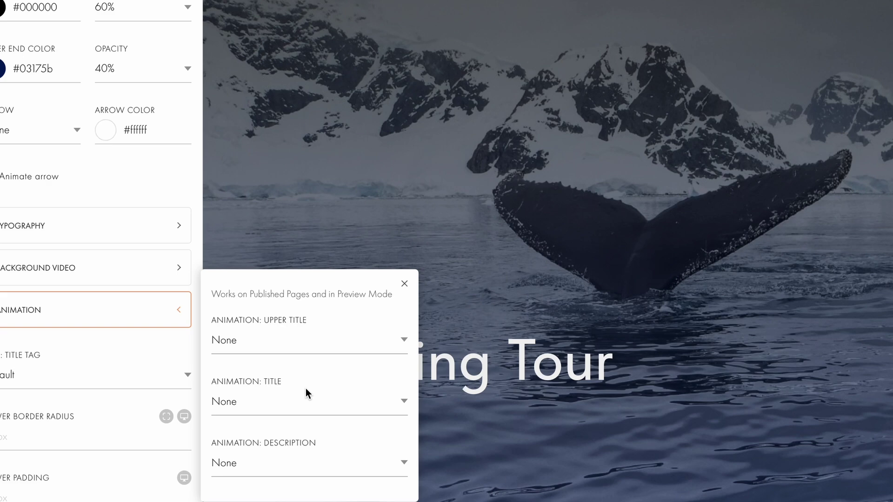
{"action": "left_click", "coordinate": [236, 466]}
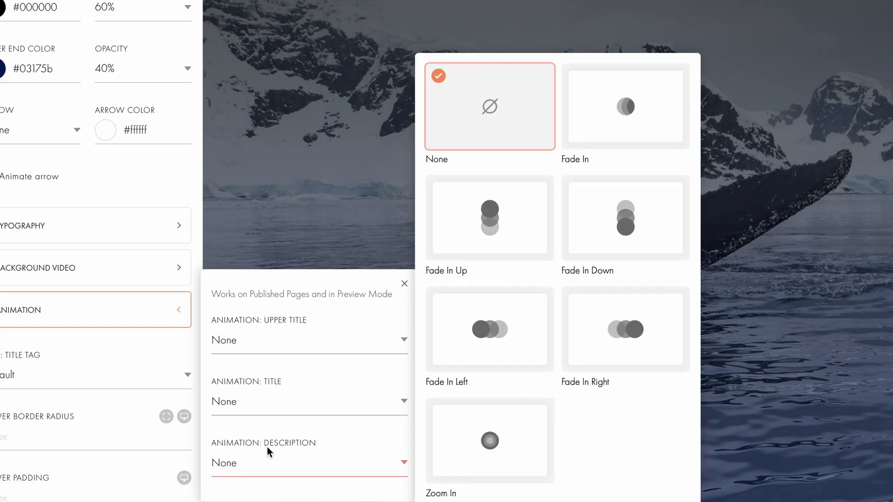
{"action": "left_click", "coordinate": [497, 239]}
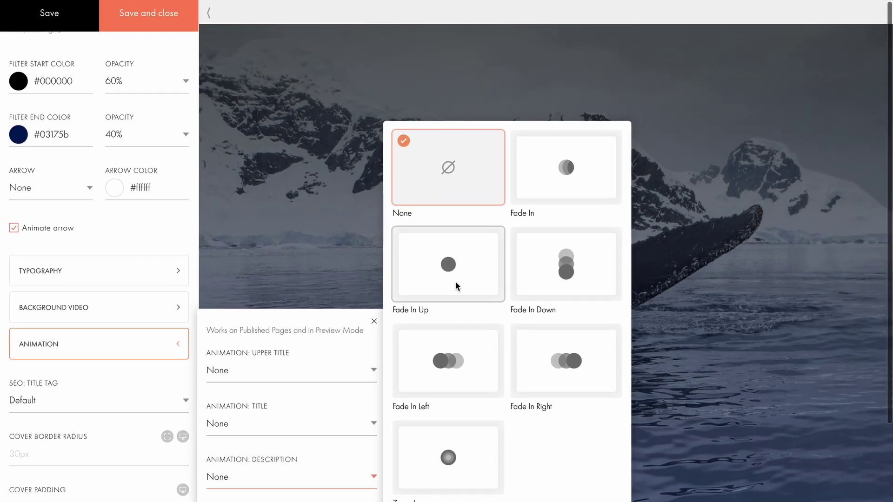
{"action": "left_click", "coordinate": [169, 24]}
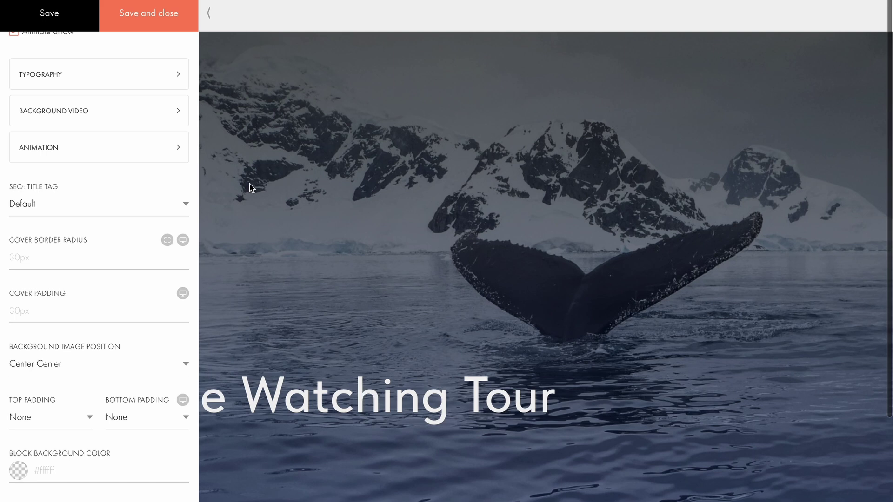
Change the SEO title tag from Default to H1.
{"action": "left_click", "coordinate": [161, 204]}
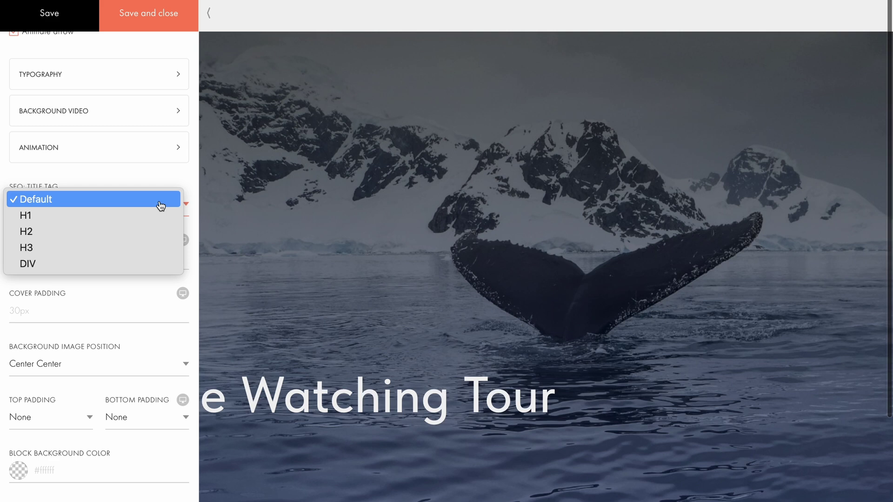
{"action": "left_click", "coordinate": [154, 215]}
{"action": "left_click", "coordinate": [172, 201]}
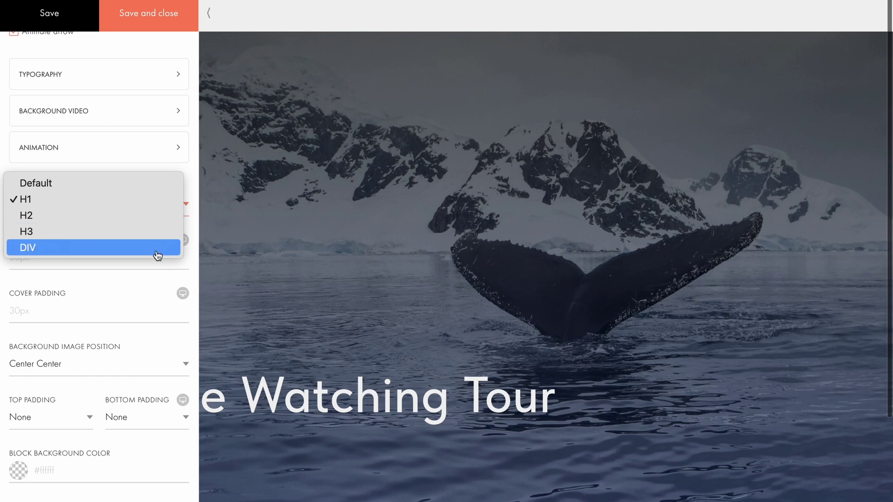
{"action": "left_click", "coordinate": [217, 280]}
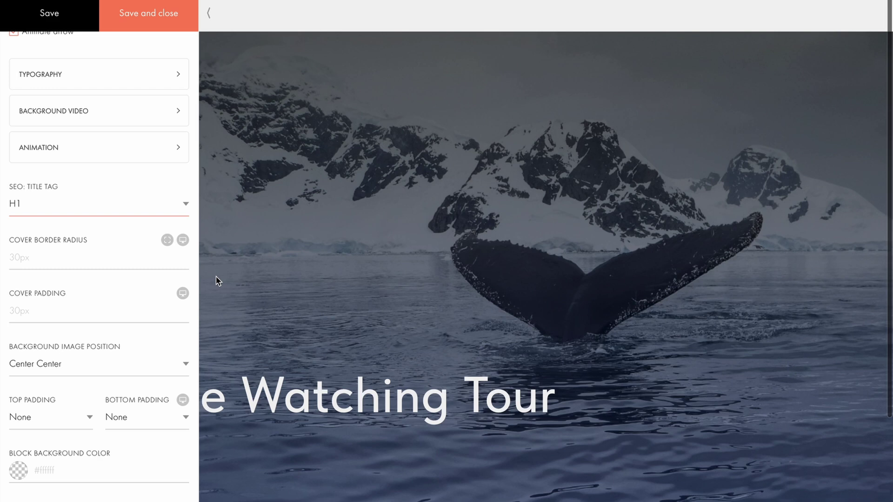
Set the cover border radius to 30px, with per-corner and mobile radius fields.
{"action": "left_click", "coordinate": [37, 258]}
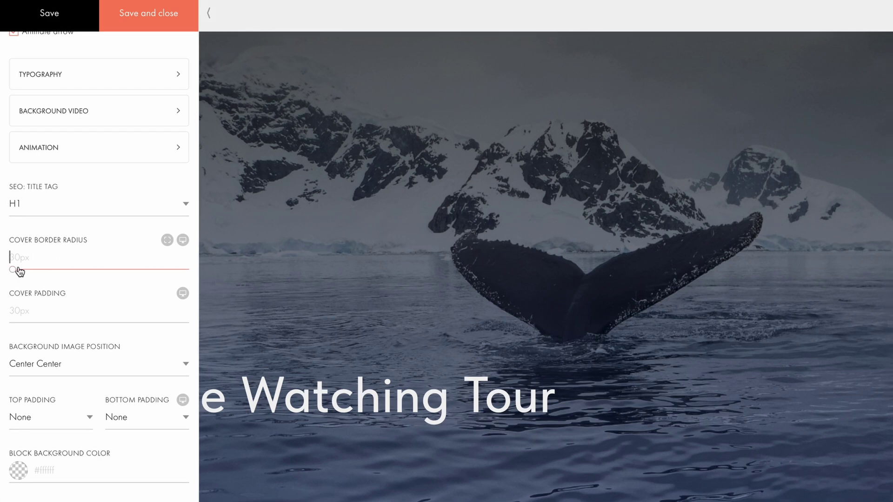
{"action": "left_click_drag", "start_coordinate": [14, 270], "coordinate": [119, 275]}
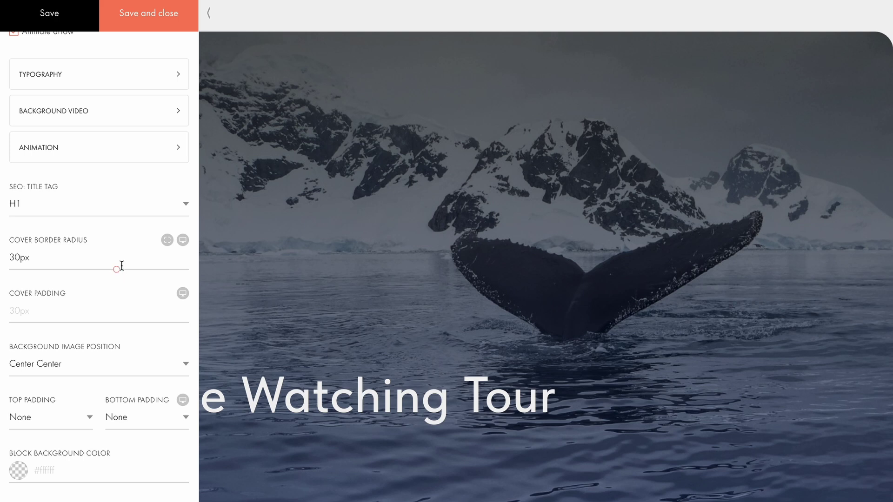
{"action": "left_click", "coordinate": [167, 240]}
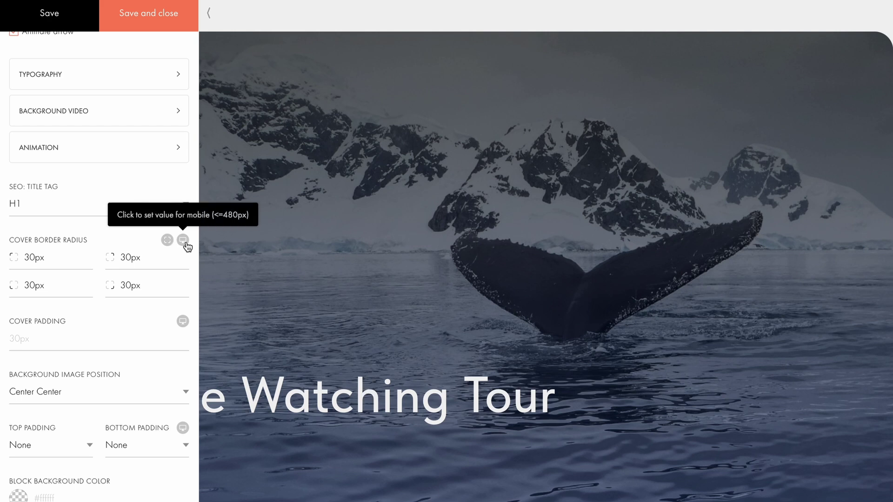
{"action": "left_click", "coordinate": [184, 240]}
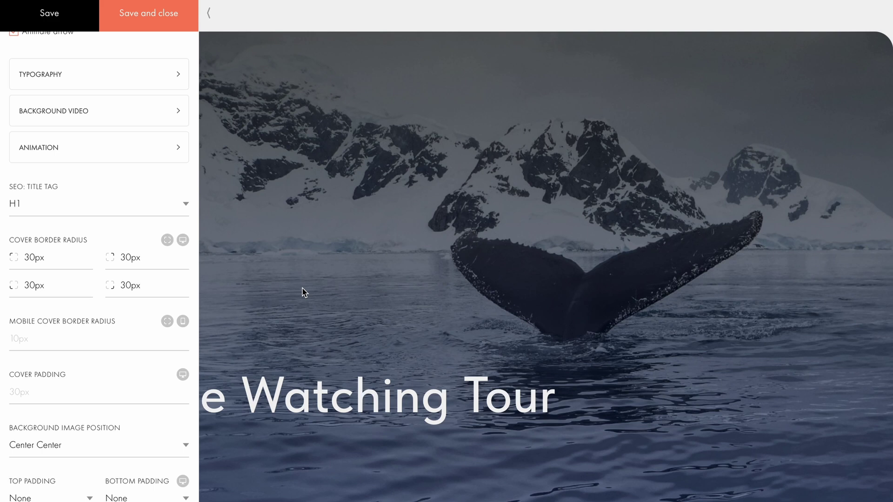
Set the cover padding to 20px and add a mobile padding field.
{"action": "left_click", "coordinate": [90, 398]}
{"action": "type", "text": "20"}
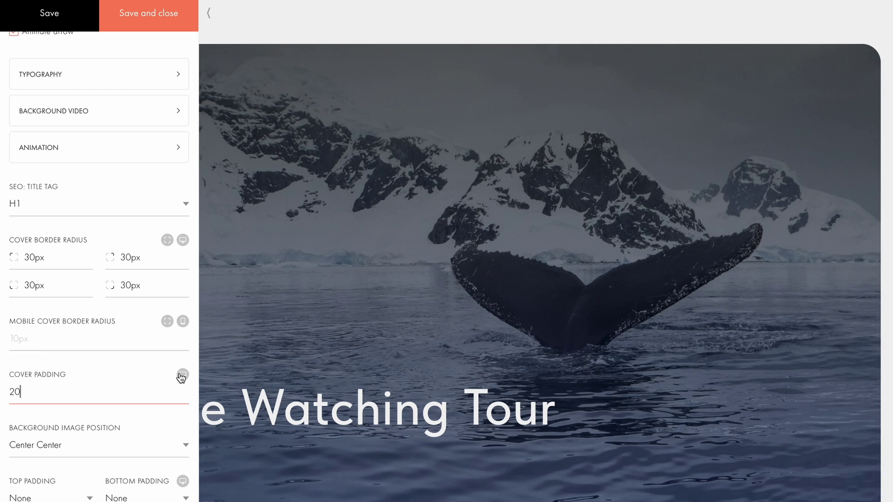
{"action": "left_click", "coordinate": [182, 376]}
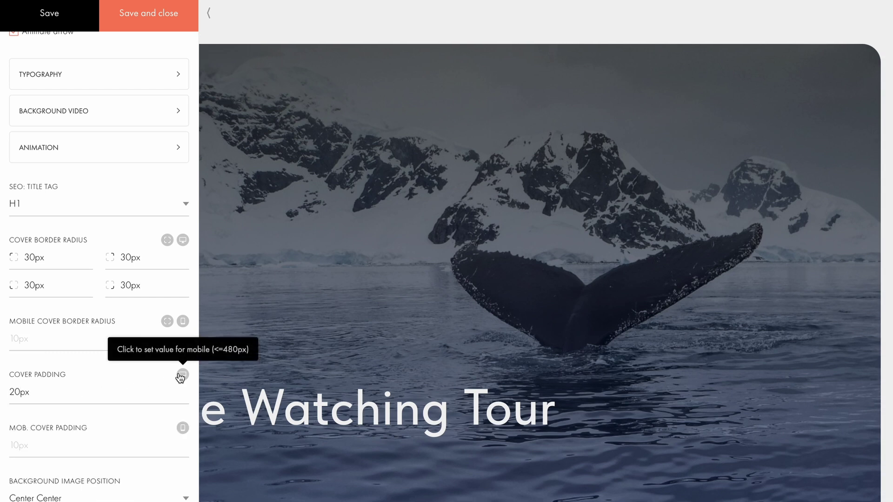
{"action": "left_click", "coordinate": [146, 380]}
Set the whale cover's background image position to Top Center.
{"action": "scroll", "coordinate": [133, 388], "scroll_direction": "down", "scroll_amount": 1}
{"action": "scroll", "coordinate": [133, 389], "scroll_direction": "down", "scroll_amount": 5}
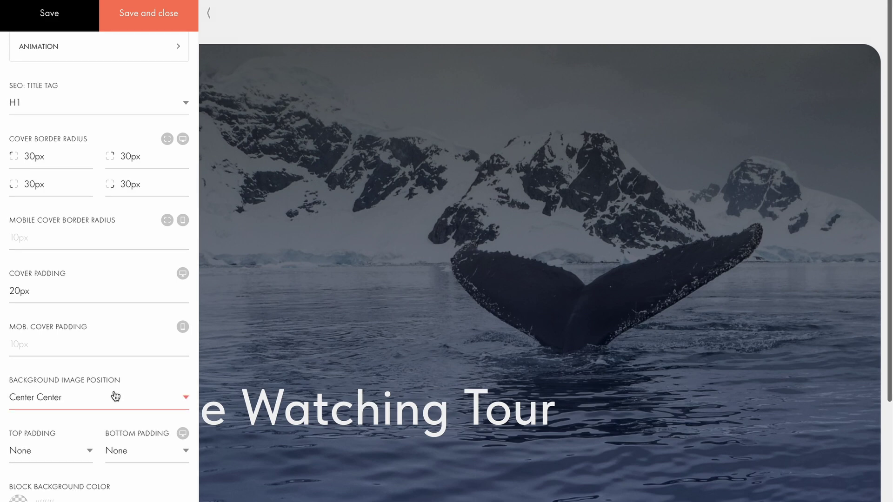
{"action": "left_click", "coordinate": [115, 397]}
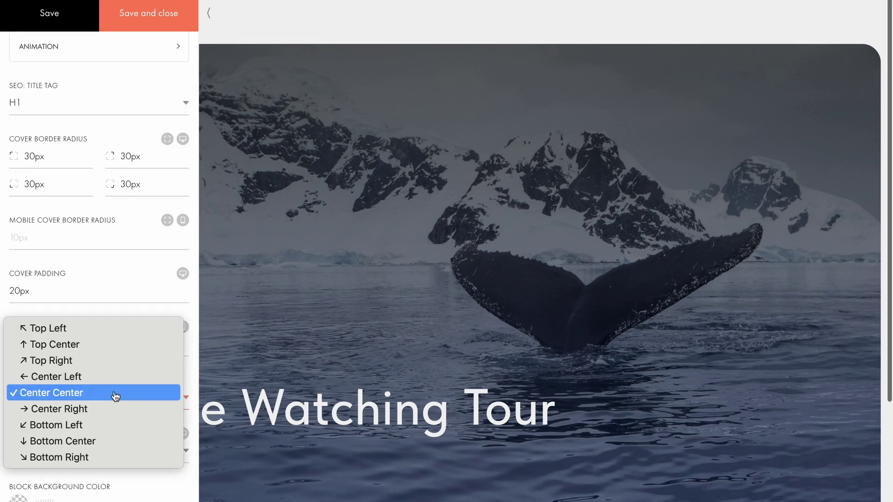
{"action": "left_click", "coordinate": [119, 345]}
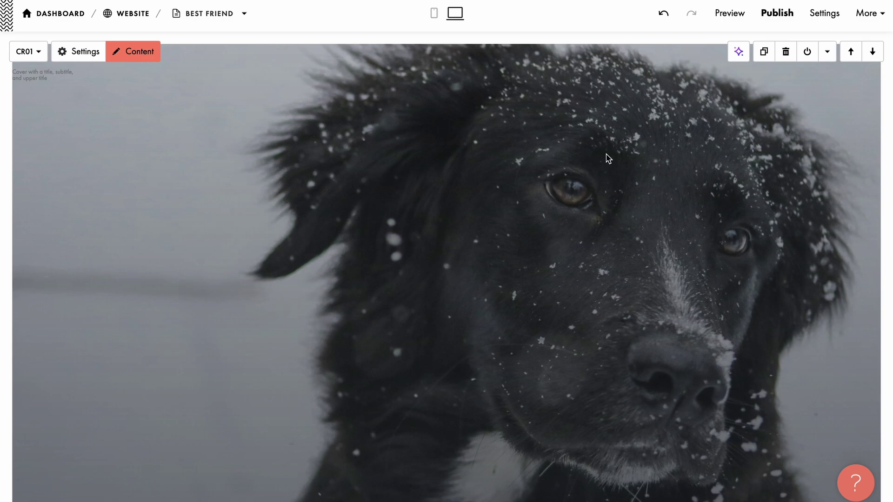
Preview the rounded dog cover at 1024, 640, 480 and 320px widths.
{"action": "left_click", "coordinate": [724, 18]}
{"action": "mouse_move", "coordinate": [107, 486]}
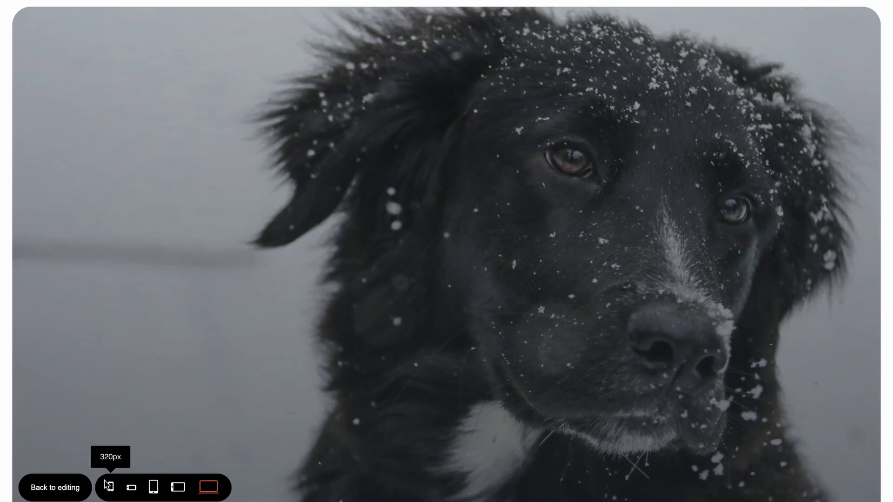
{"action": "left_click", "coordinate": [184, 488]}
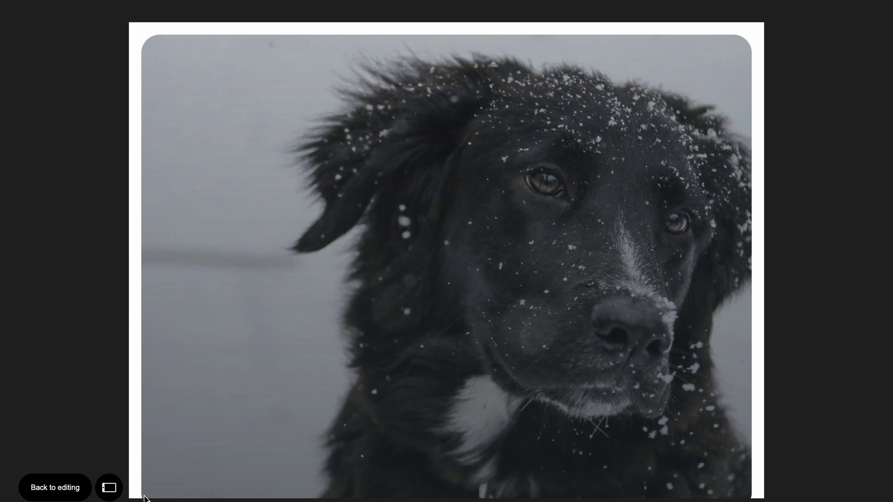
{"action": "mouse_move", "coordinate": [114, 495]}
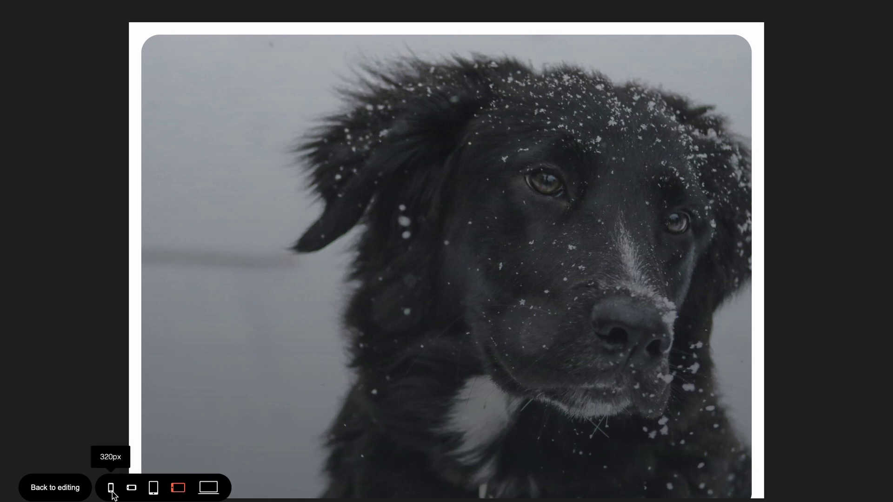
{"action": "left_click", "coordinate": [153, 494]}
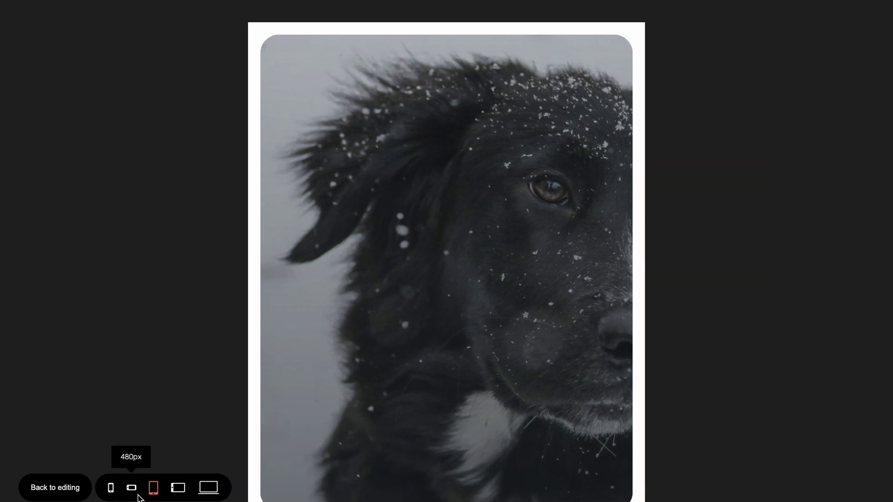
{"action": "left_click", "coordinate": [130, 493]}
{"action": "left_click", "coordinate": [115, 493]}
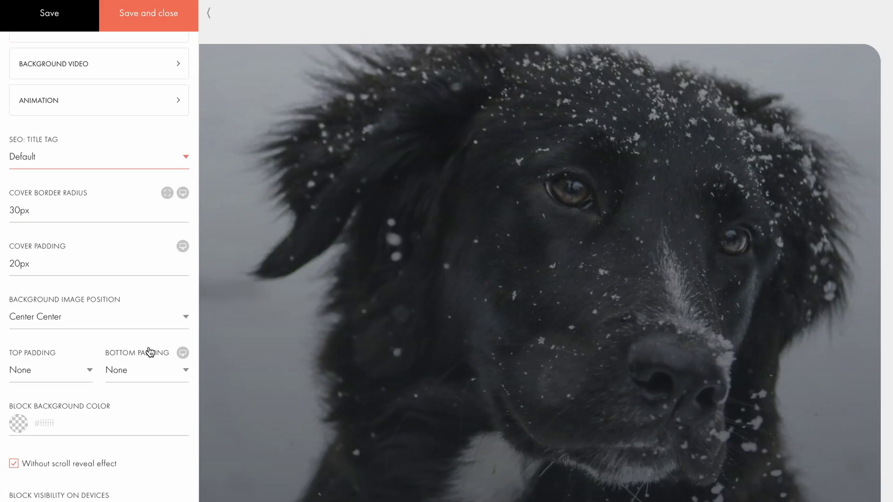
Set the dog photo's background image position to Center Right.
{"action": "scroll", "coordinate": [149, 349], "scroll_direction": "down", "scroll_amount": 3}
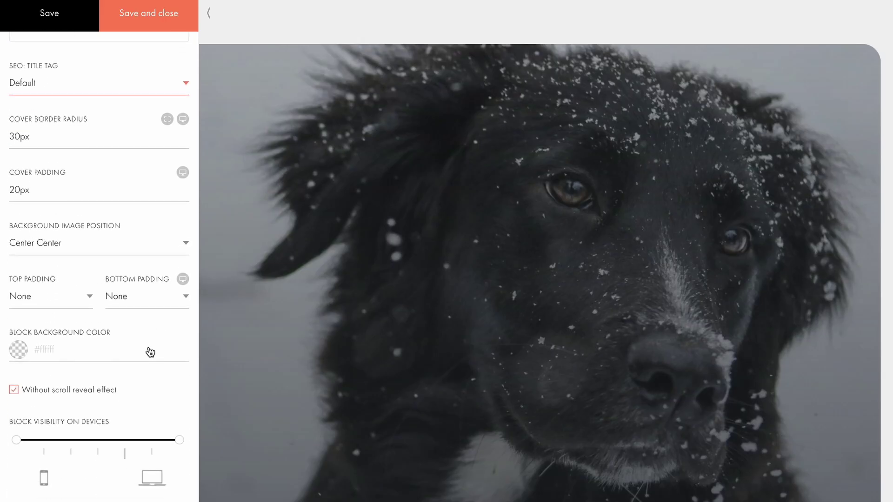
{"action": "left_click", "coordinate": [103, 246]}
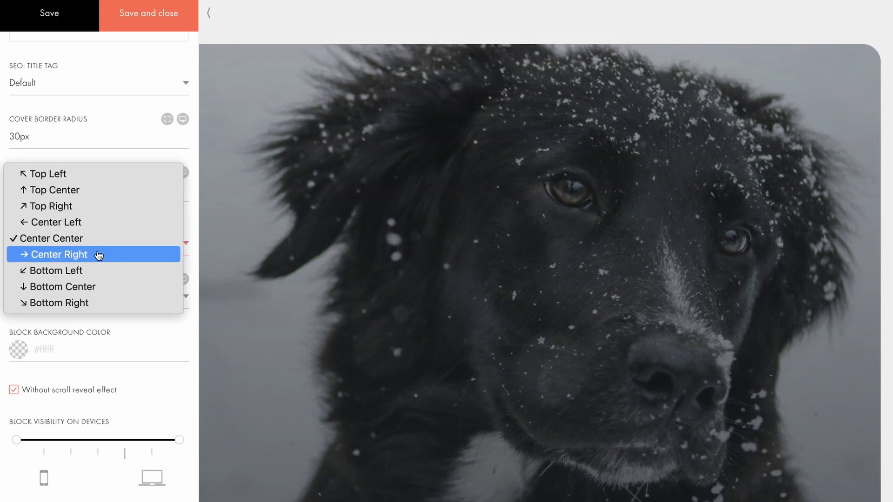
{"action": "left_click", "coordinate": [99, 255]}
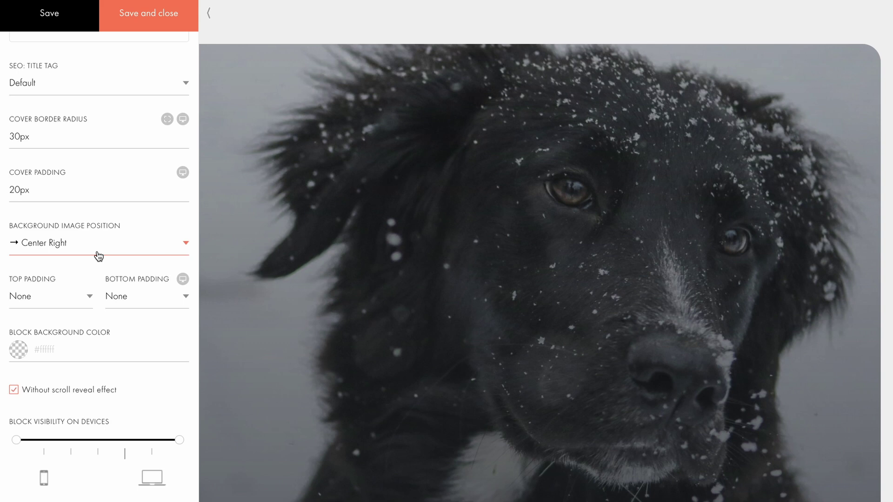
Preview the page at 1024, 640, 480 and 320px widths.
{"action": "left_click", "coordinate": [167, 28]}
{"action": "left_click", "coordinate": [176, 488]}
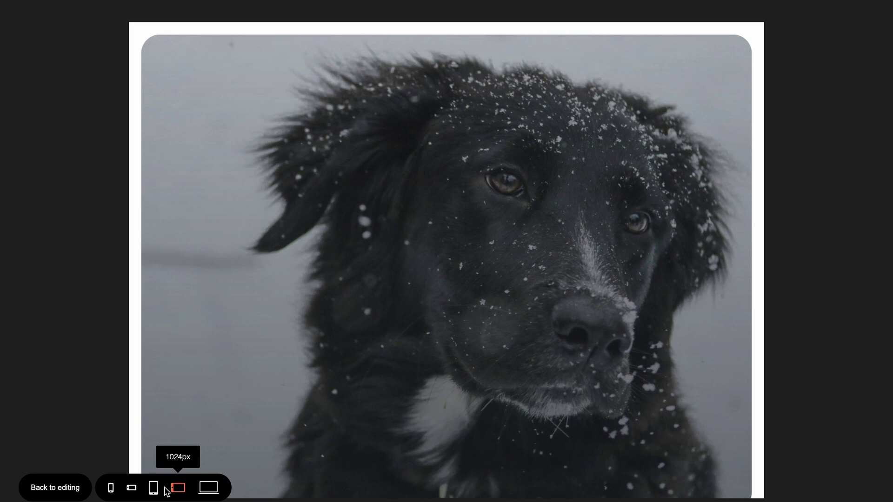
{"action": "left_click", "coordinate": [154, 489]}
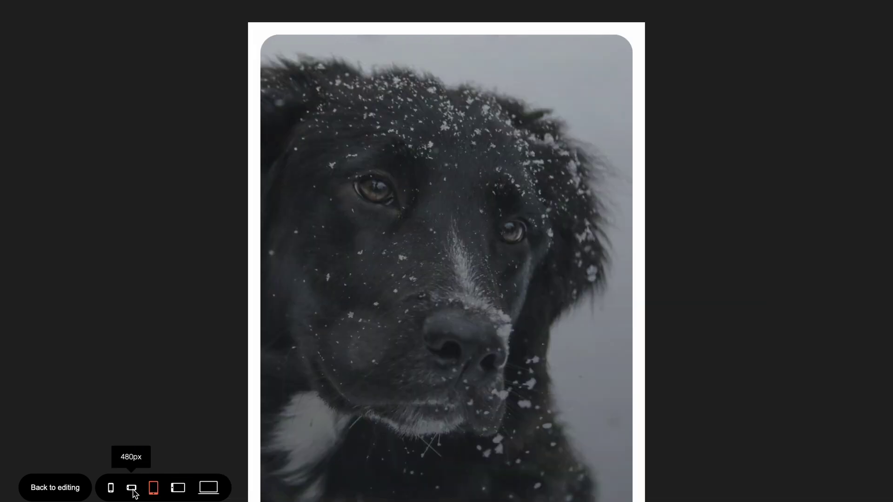
{"action": "left_click", "coordinate": [132, 489]}
{"action": "left_click", "coordinate": [111, 489]}
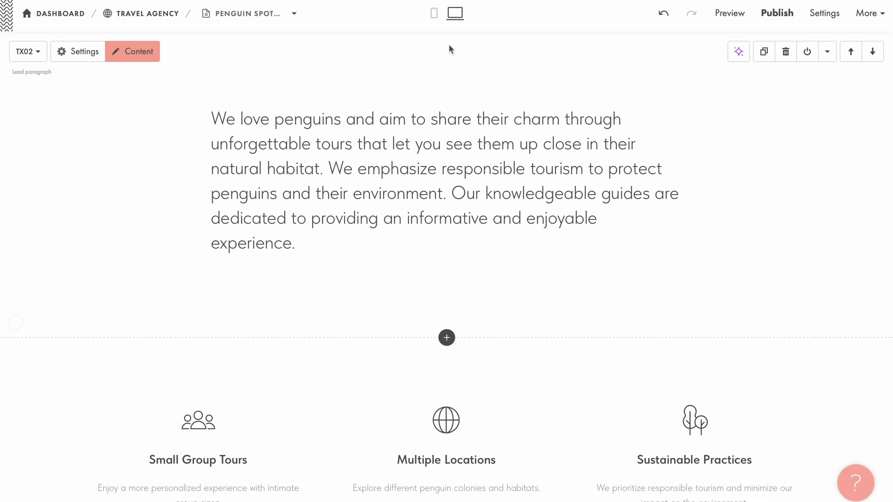
Insert the CR17 centered cover block with buttons above the penguin intro text.
{"action": "left_click", "coordinate": [446, 41]}
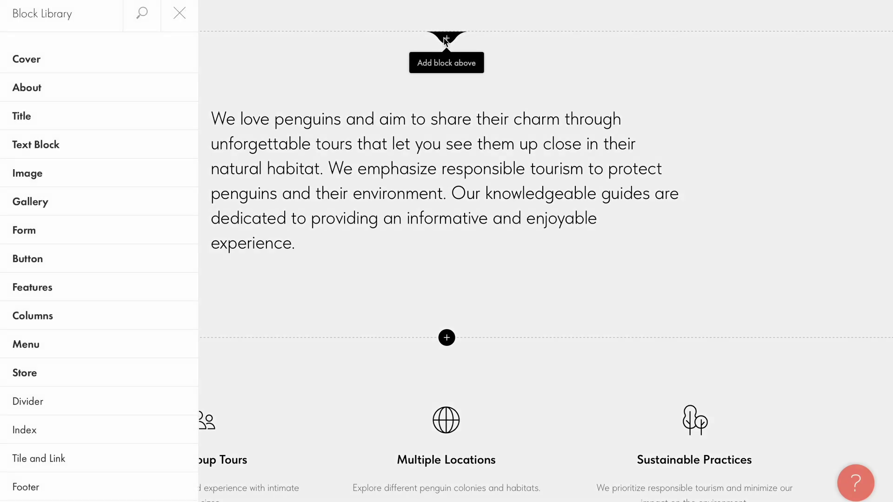
{"action": "left_click", "coordinate": [176, 68]}
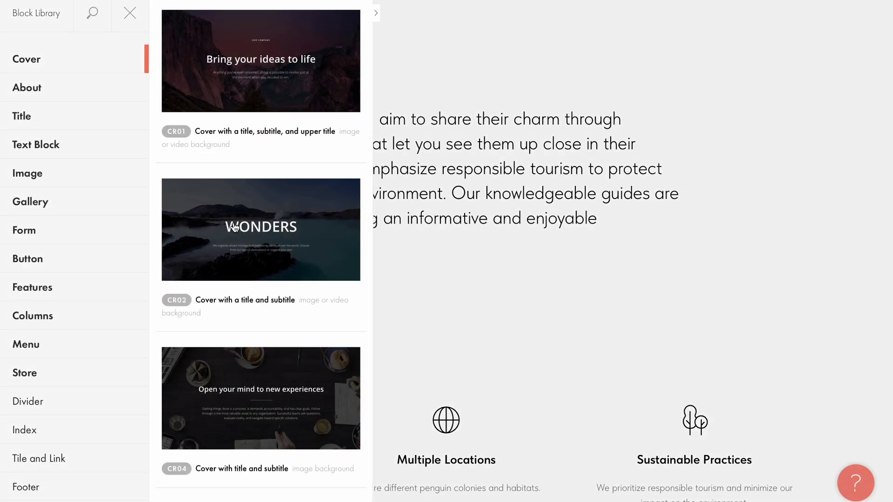
{"action": "scroll", "coordinate": [235, 228], "scroll_direction": "down", "scroll_amount": 10}
{"action": "scroll", "coordinate": [235, 227], "scroll_direction": "down", "scroll_amount": 15}
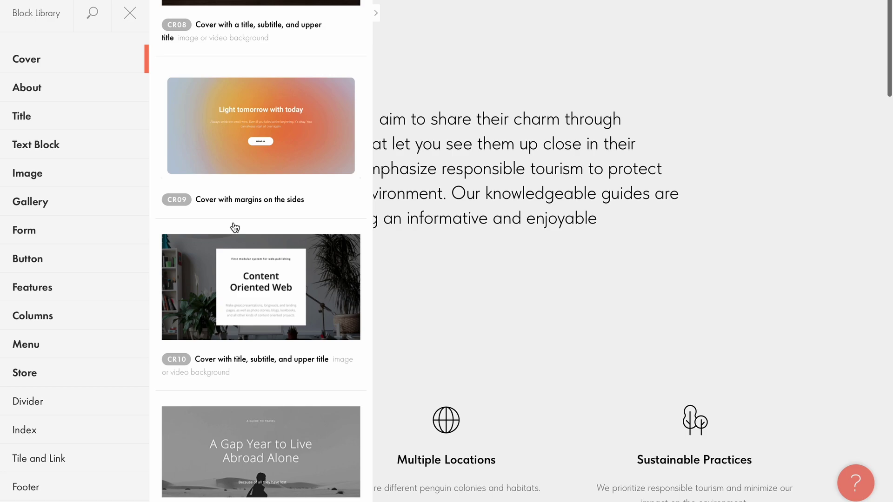
{"action": "scroll", "coordinate": [235, 228], "scroll_direction": "down", "scroll_amount": 8}
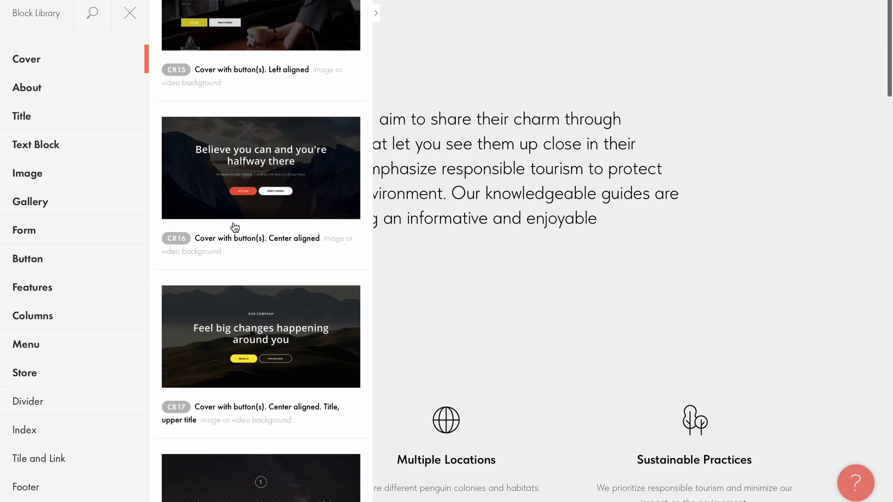
{"action": "left_click", "coordinate": [208, 324]}
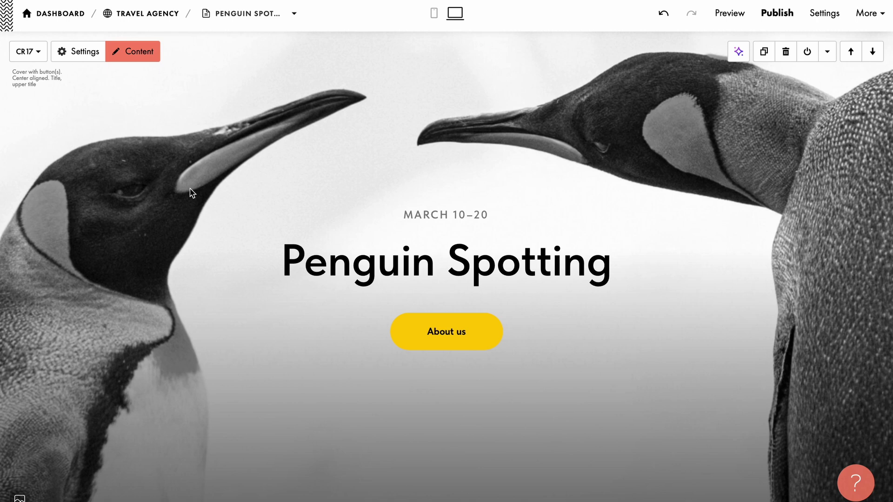
Change the cover button's label from 'About us' to 'Book now' and set its link to #form.
{"action": "left_click", "coordinate": [136, 56]}
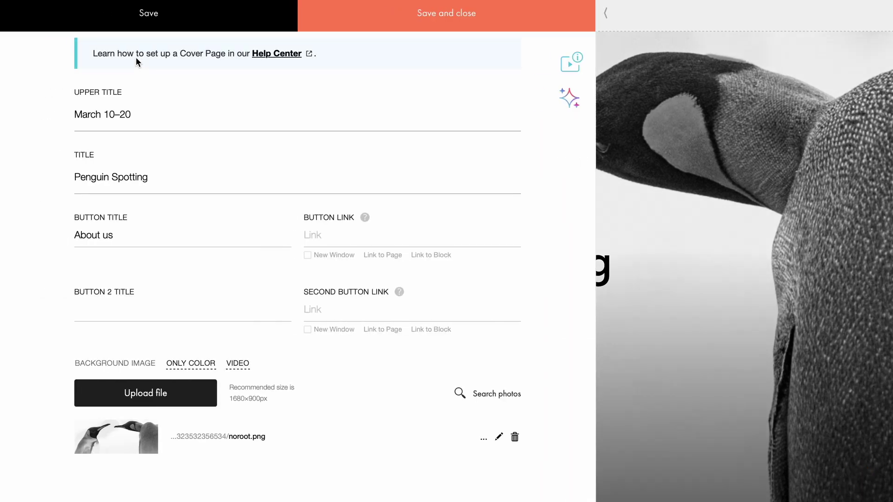
{"action": "left_click", "coordinate": [193, 233]}
{"action": "left_click_drag", "start_coordinate": [192, 234], "coordinate": [75, 235]}
{"action": "type", "text": "B"}
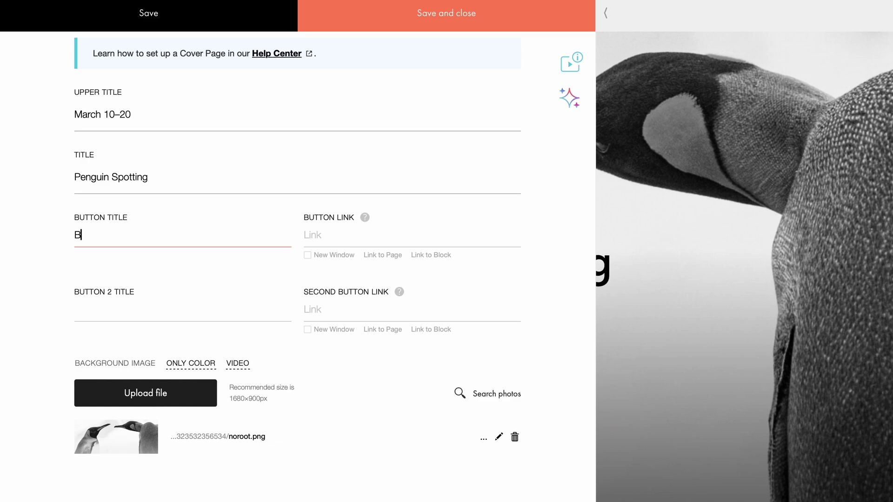
{"action": "type", "text": "ook now"}
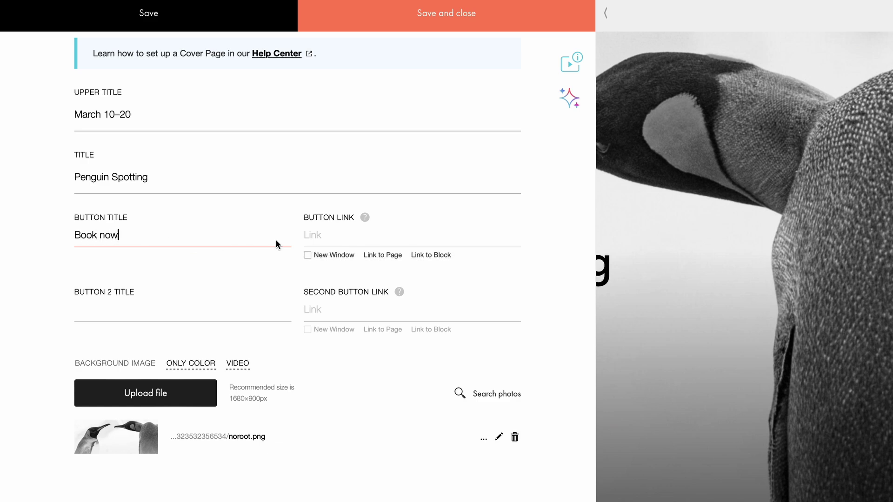
{"action": "left_click", "coordinate": [316, 236]}
{"action": "type", "text": "#form"}
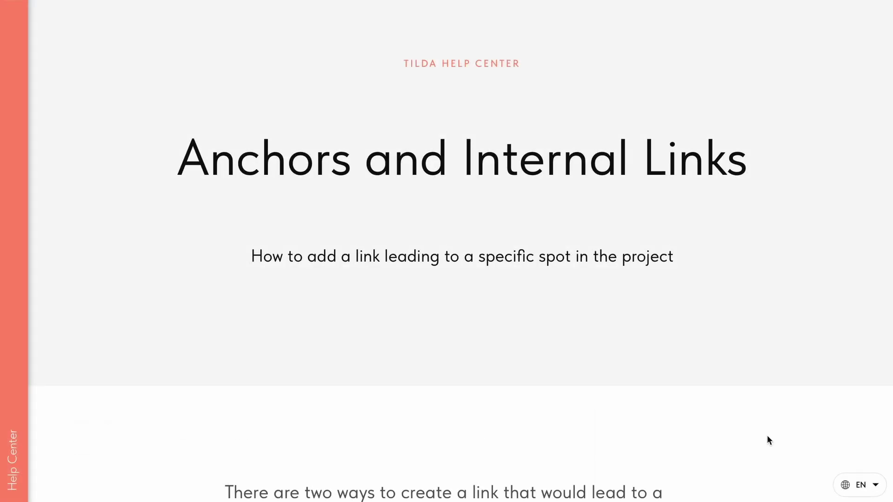
Save the cover block and check that Book now jumps to the booking form.
{"action": "scroll", "coordinate": [768, 438], "scroll_direction": "down", "scroll_amount": 15}
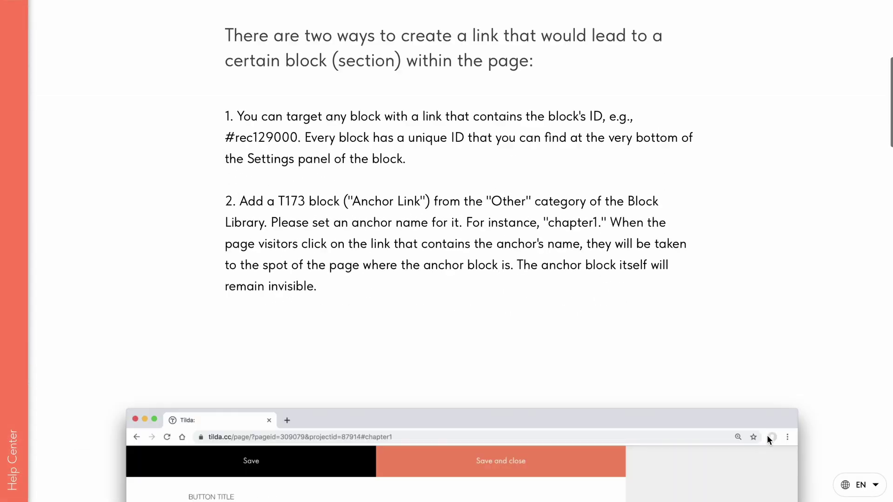
{"action": "scroll", "coordinate": [767, 437], "scroll_direction": "down", "scroll_amount": 20}
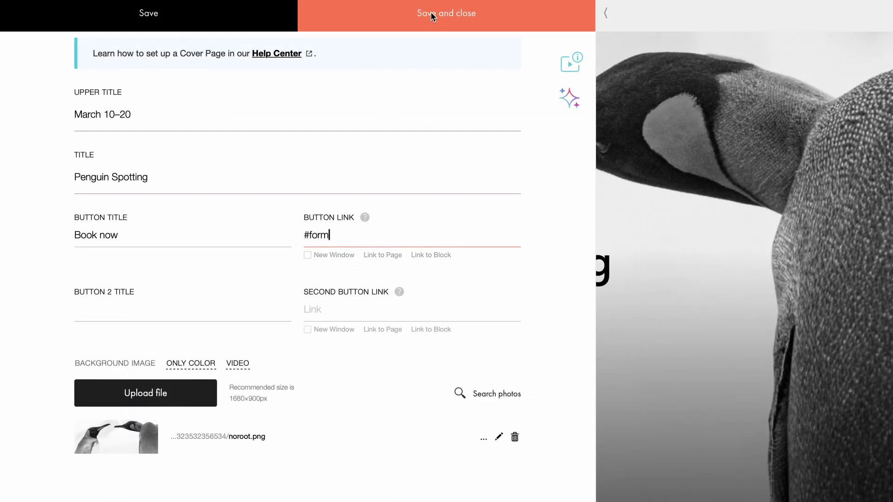
{"action": "left_click", "coordinate": [430, 12]}
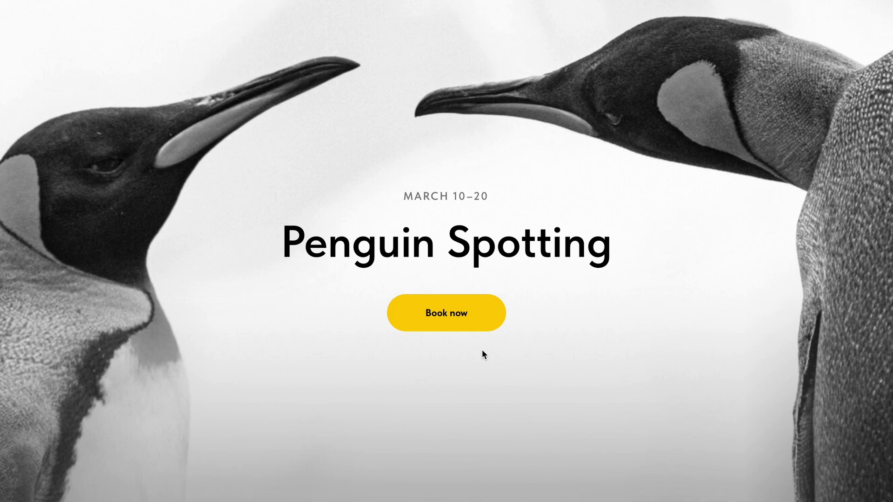
{"action": "left_click", "coordinate": [451, 311]}
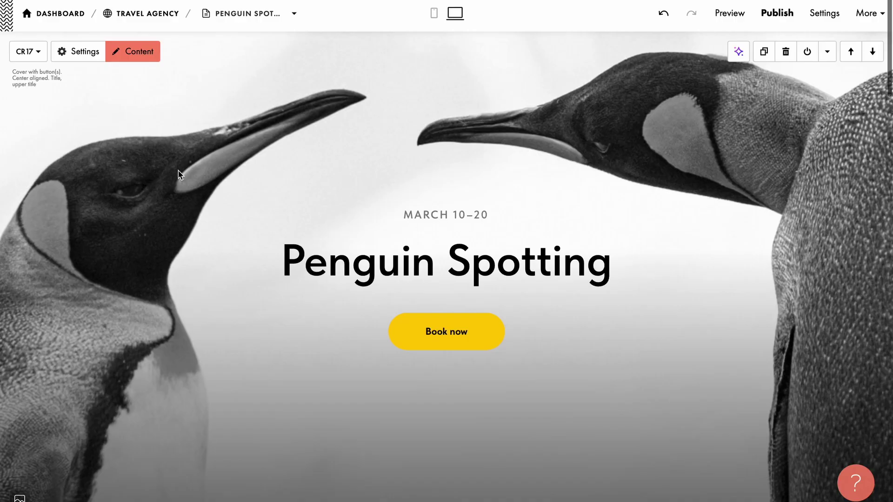
Give the cover's Book now button a blue linear gradient background.
{"action": "left_click", "coordinate": [81, 52]}
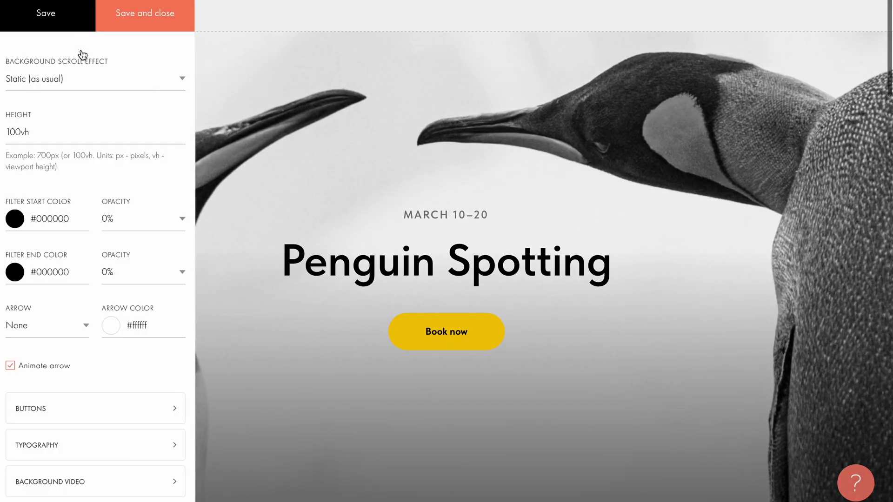
{"action": "left_click", "coordinate": [123, 408]}
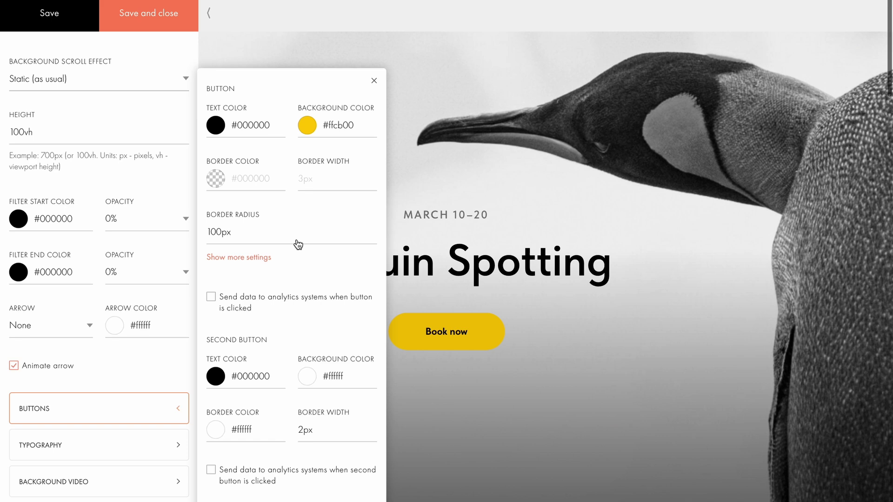
{"action": "left_click", "coordinate": [337, 125]}
{"action": "left_click", "coordinate": [422, 289]}
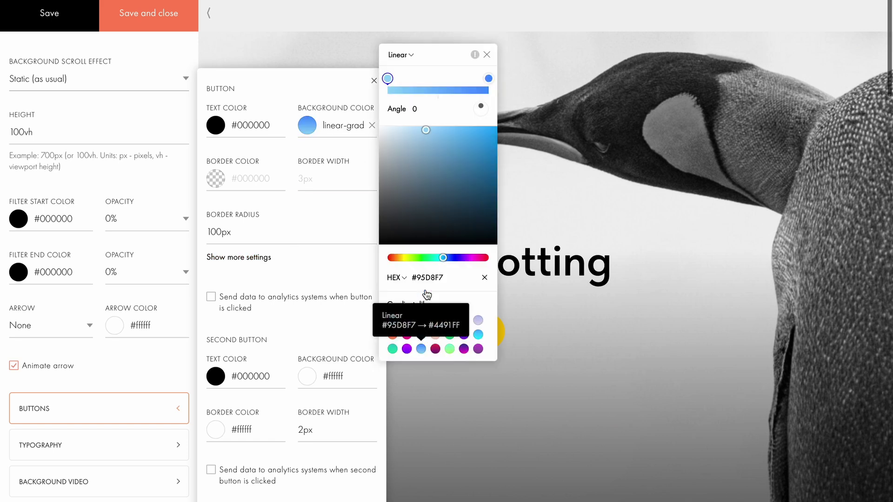
Make the button text white (#ffffff) and set its border radius to 30px.
{"action": "left_click", "coordinate": [236, 125]}
{"action": "left_click_drag", "start_coordinate": [300, 85], "coordinate": [287, 60]}
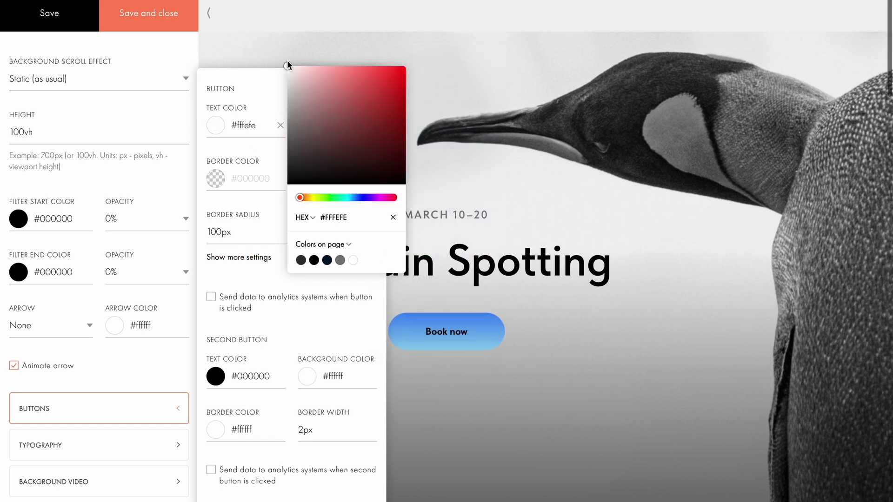
{"action": "left_click", "coordinate": [239, 152]}
{"action": "left_click", "coordinate": [221, 231]}
{"action": "key", "text": "BackSpace"}
{"action": "key", "text": "BackSpace"}
{"action": "key", "text": "BackSpace"}
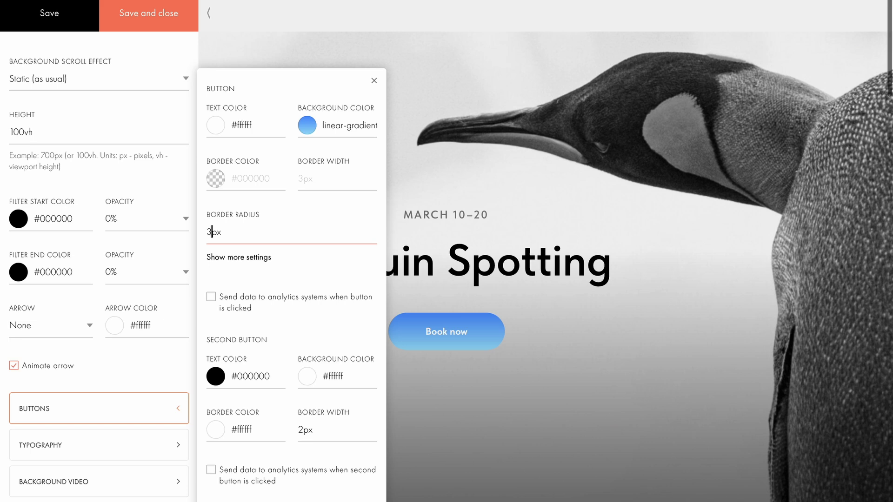
{"action": "type", "text": "10"}
{"action": "left_click", "coordinate": [280, 207]}
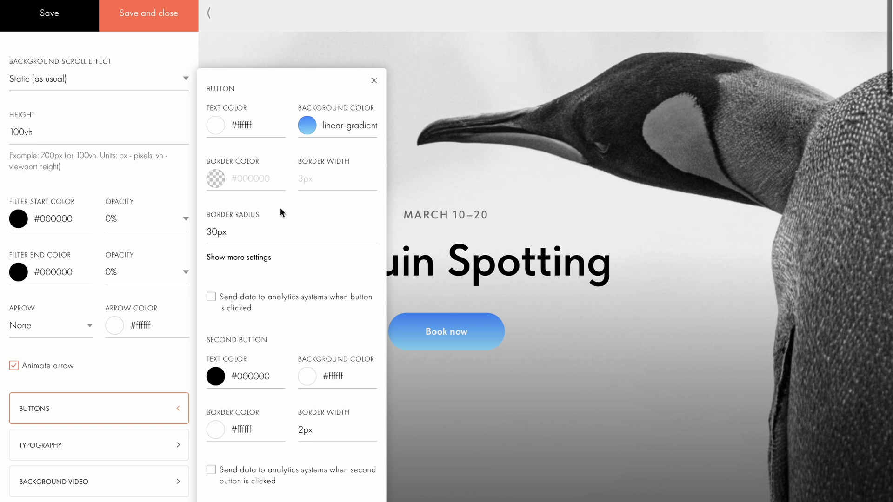
Enable 'Send data to analytics systems when button is clicked' for the Book now button.
{"action": "left_click", "coordinate": [257, 258]}
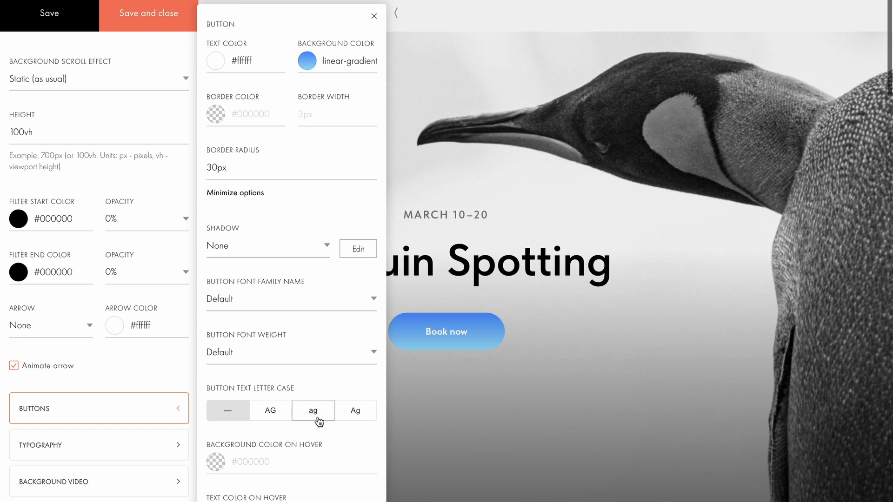
{"action": "scroll", "coordinate": [356, 418], "scroll_direction": "down", "scroll_amount": 3}
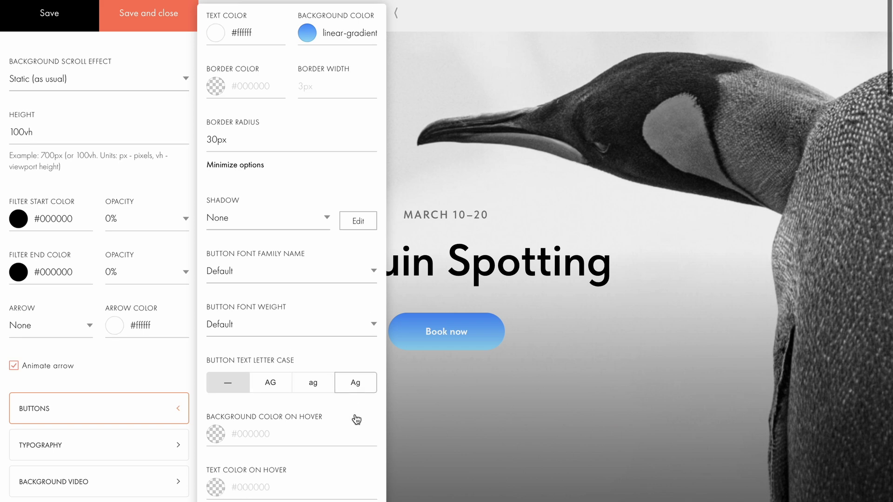
{"action": "scroll", "coordinate": [354, 414], "scroll_direction": "down", "scroll_amount": 4}
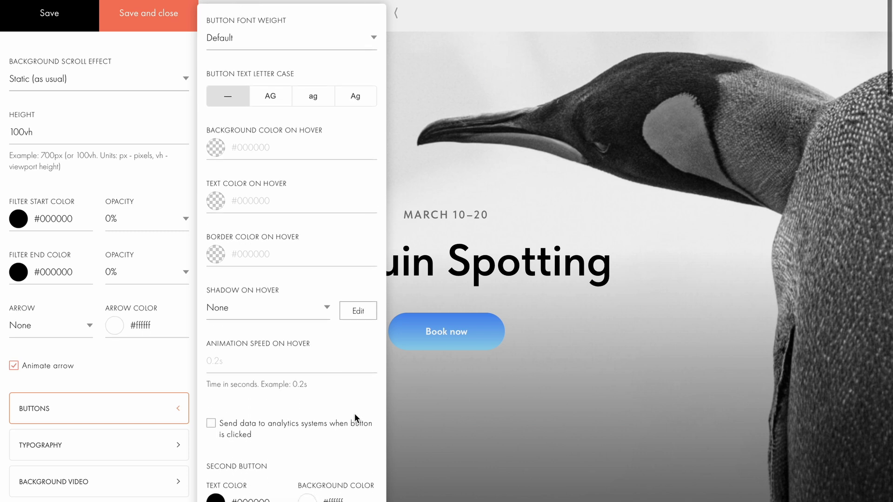
{"action": "left_click", "coordinate": [211, 423]}
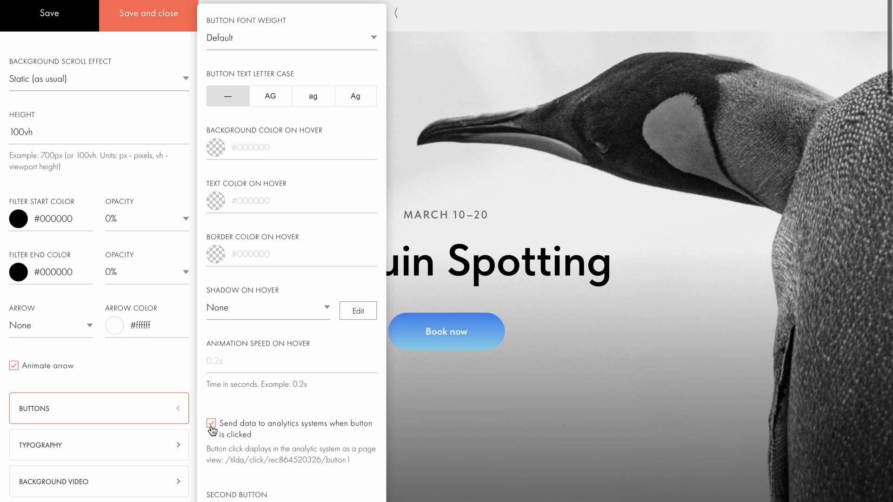